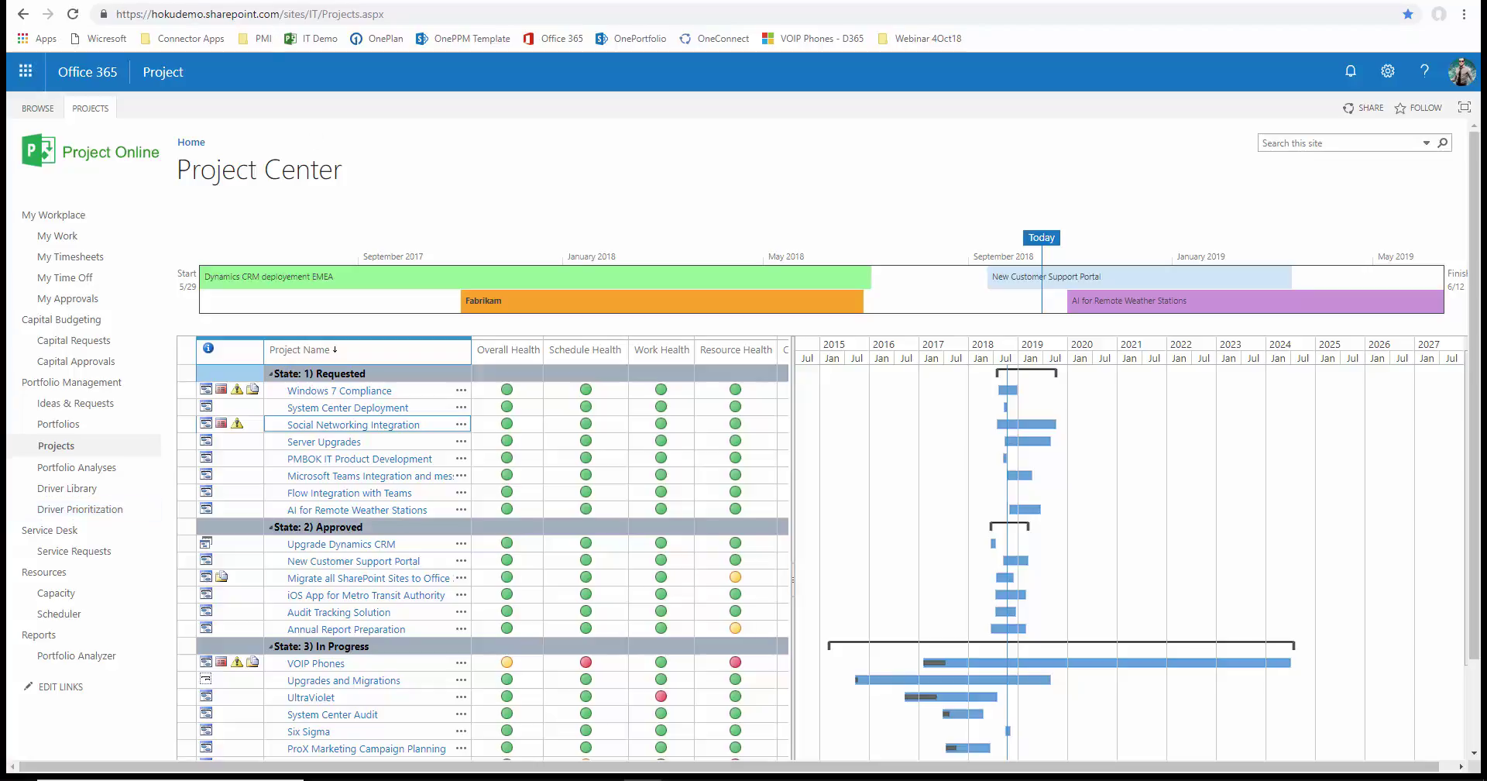
Open the Social Networking Integration project's OnePlan page and review the monthly allocations in its resource plan.
left_click(349, 421)
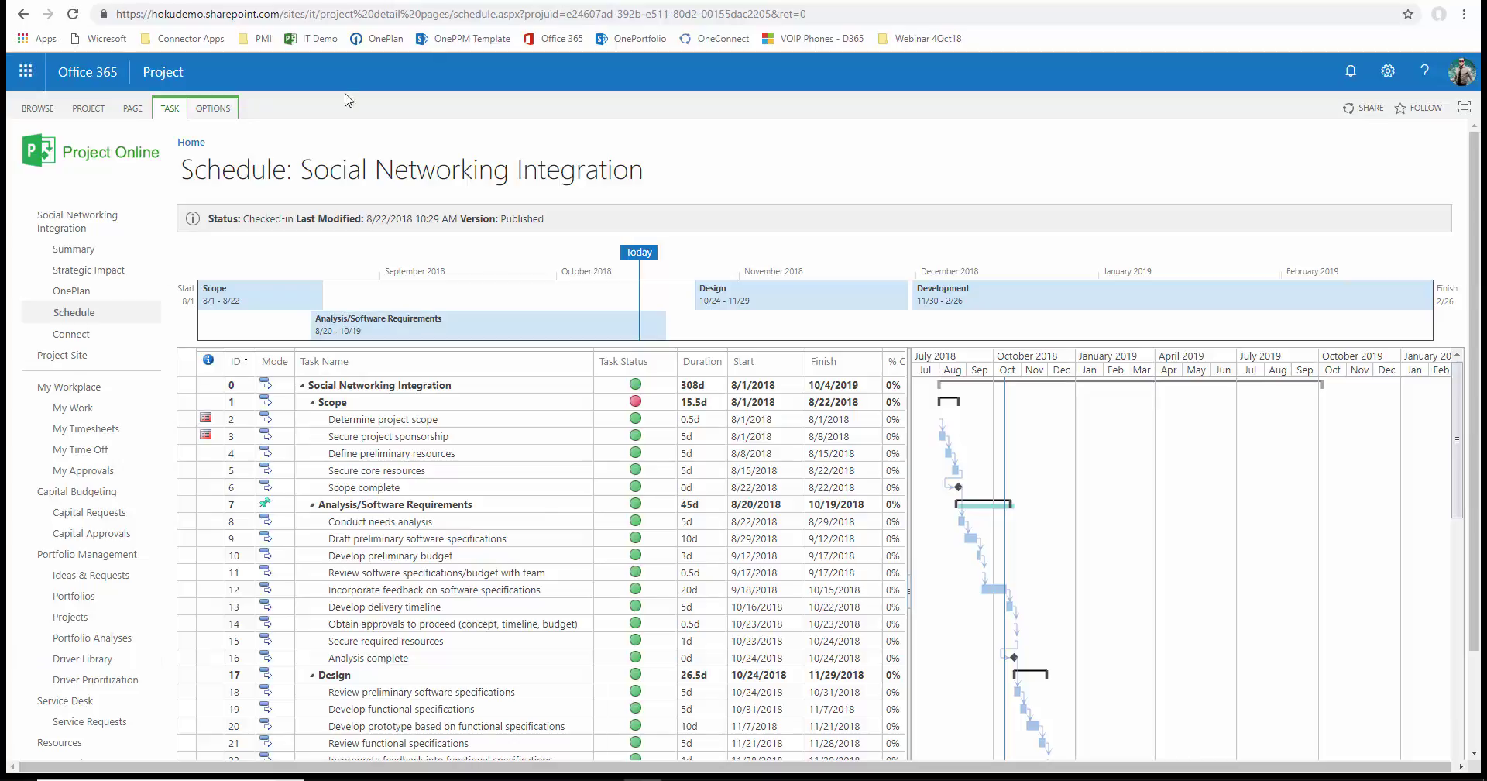
left_click(72, 292)
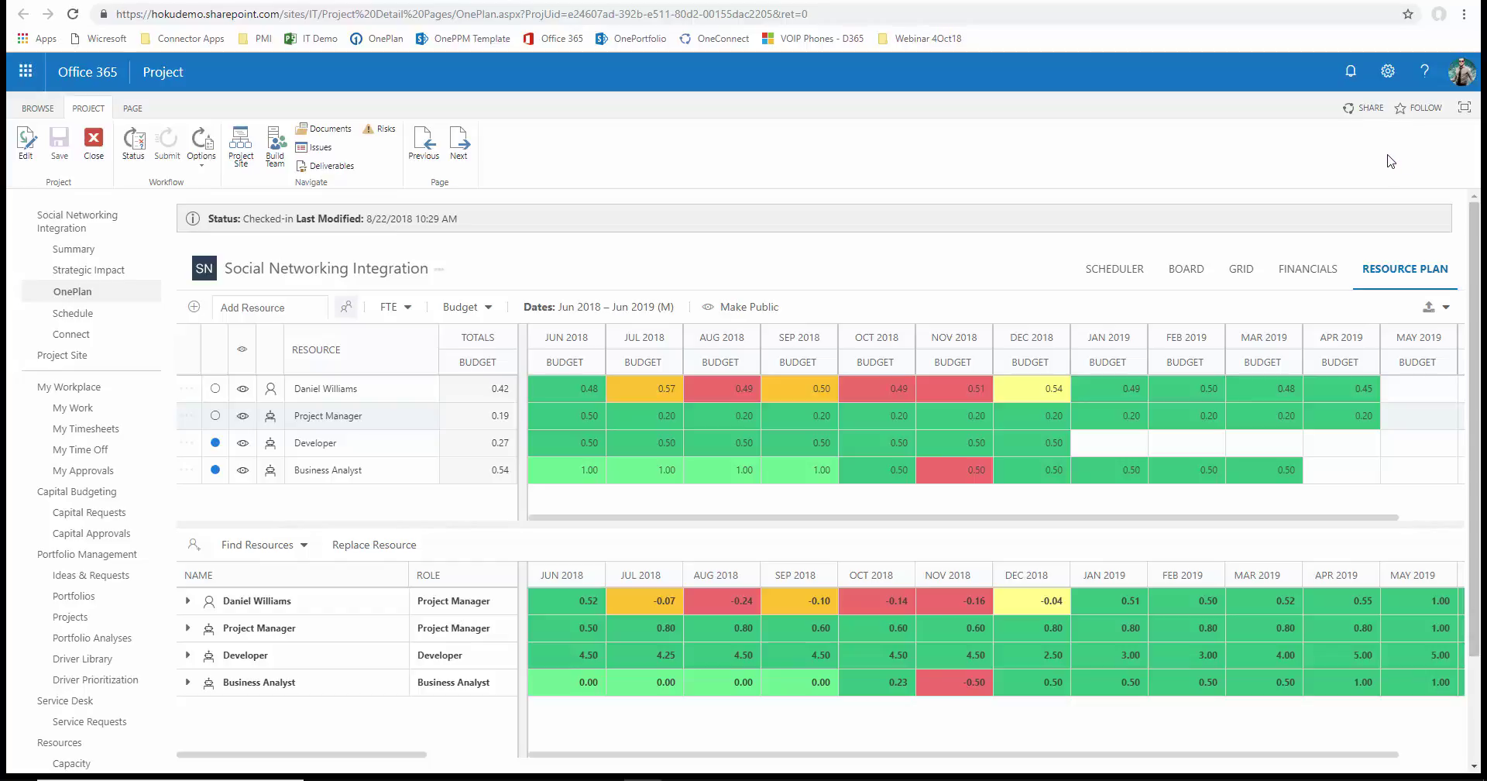
mouse_move(583, 392)
mouse_move(921, 465)
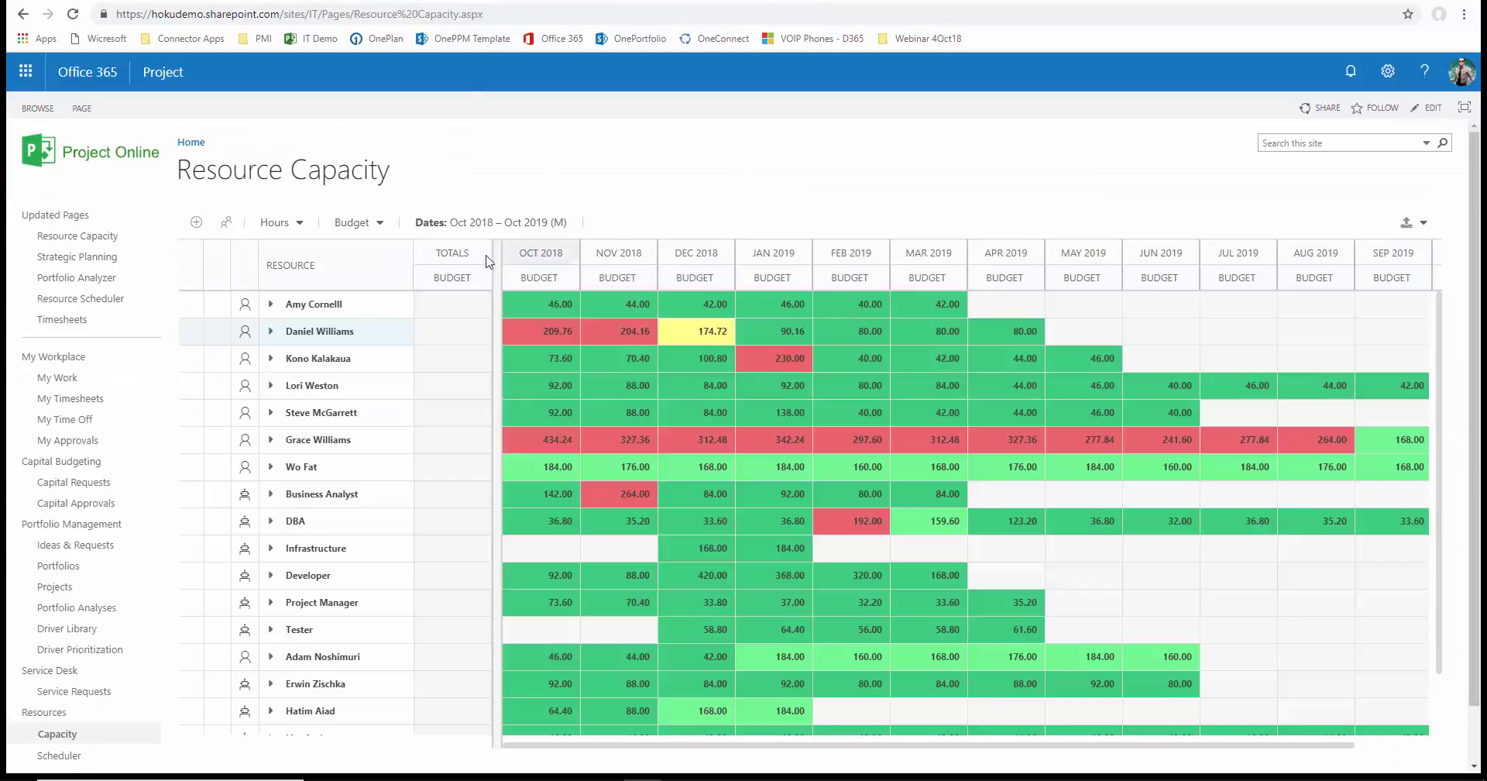
Expand the named project manager's row in Resource Capacity to view the breakdown of monthly budget hours.
left_click(270, 331)
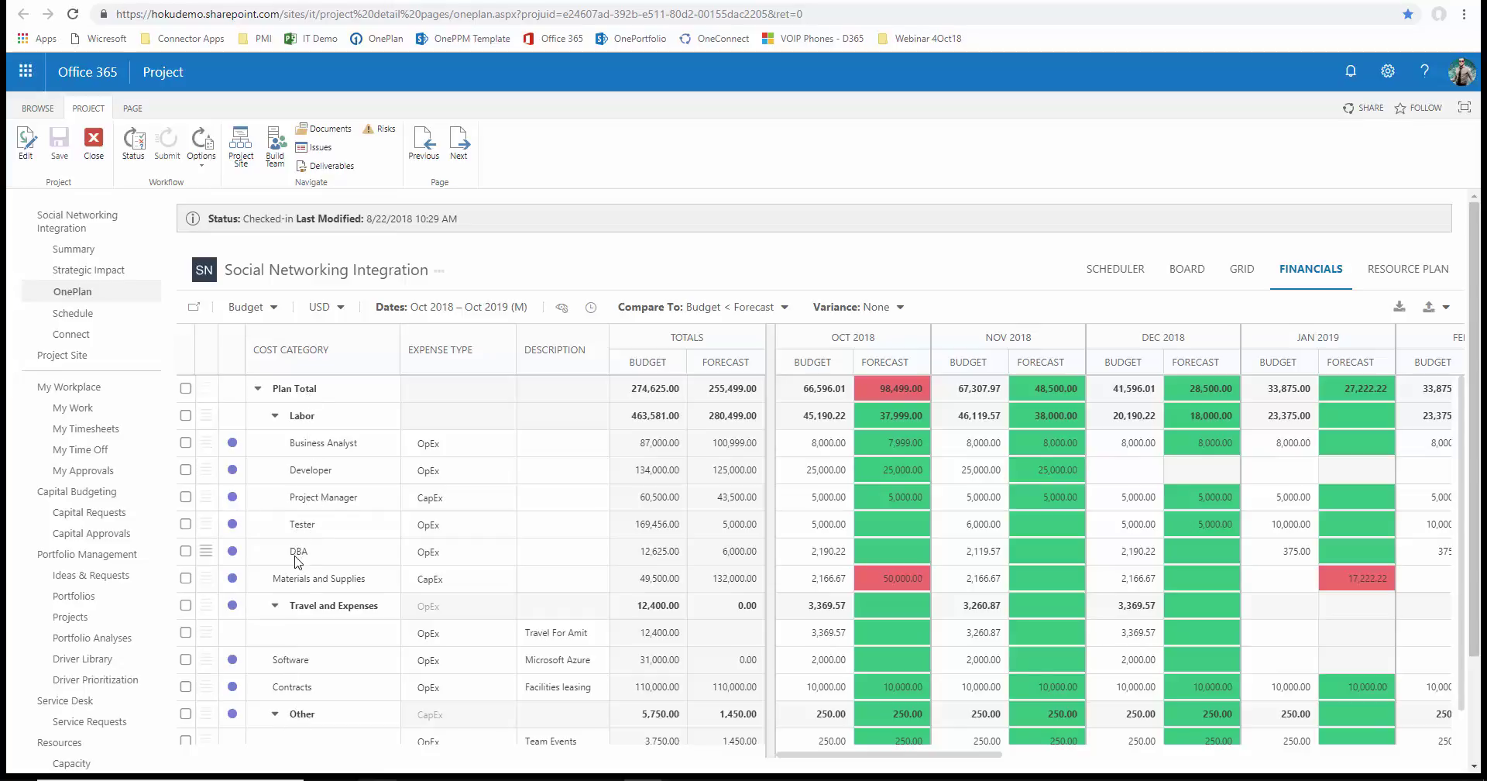
Look through the cost type, currency and comparison options of the project's financial plan without changing them.
left_click(271, 309)
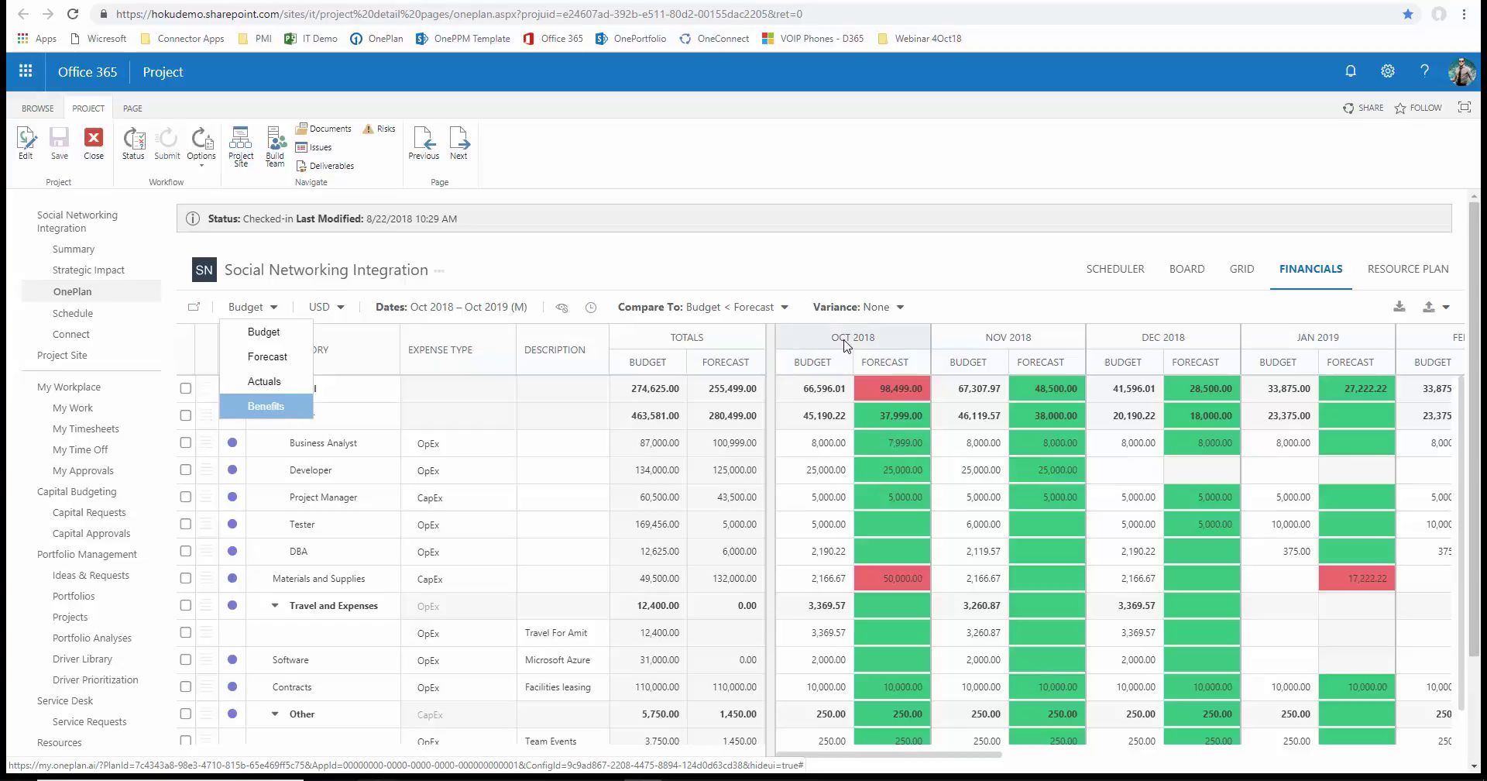
left_click(701, 307)
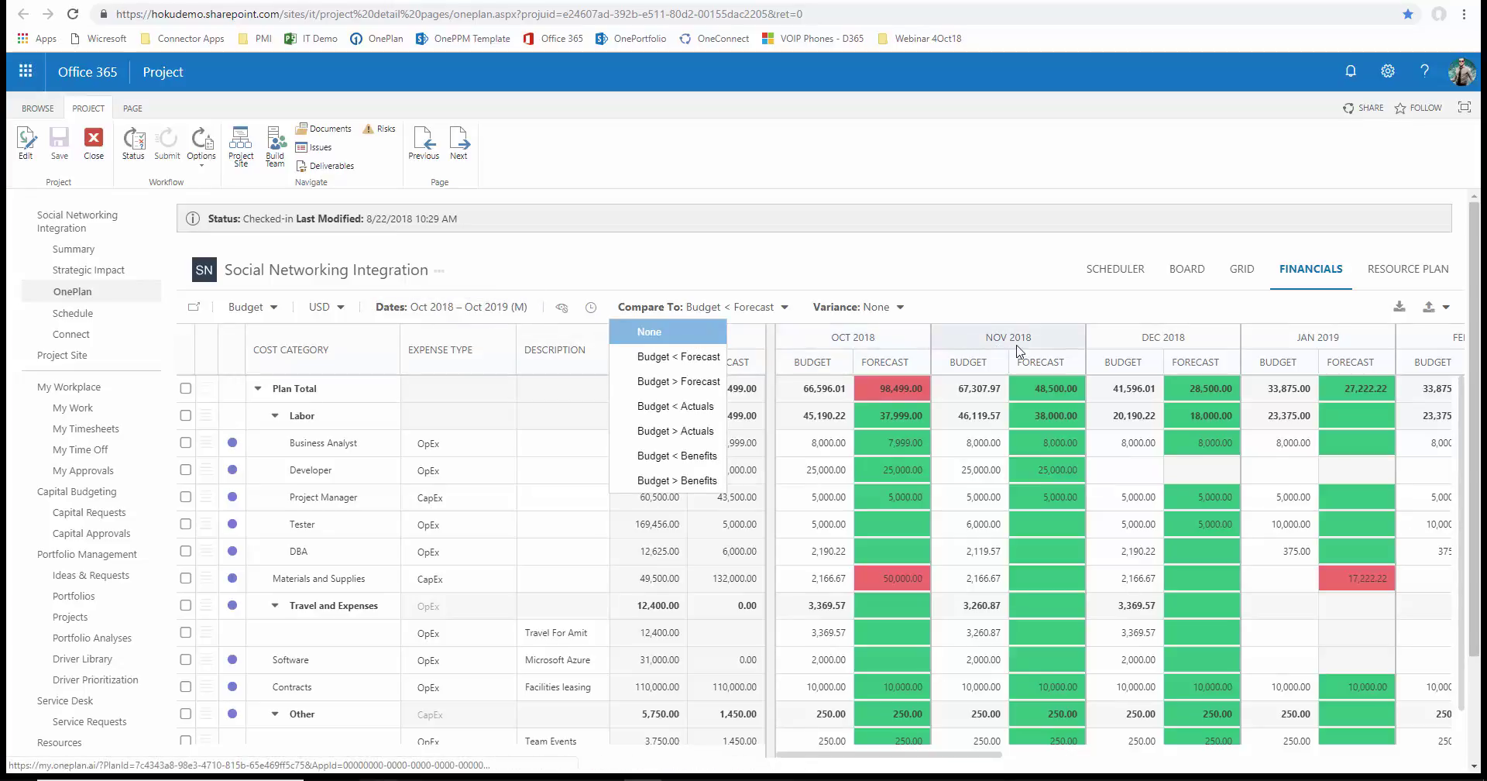
left_click(974, 258)
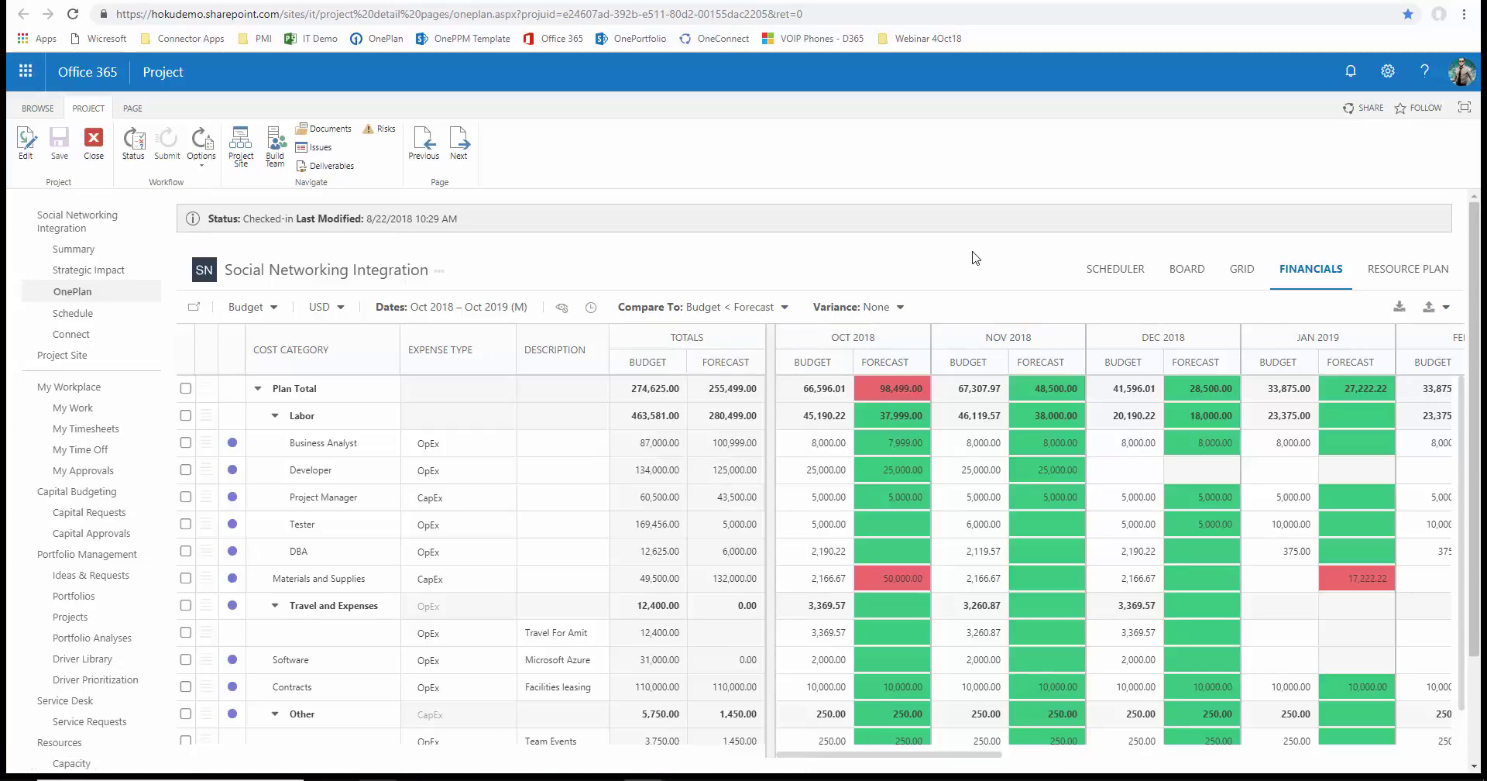
left_click(321, 307)
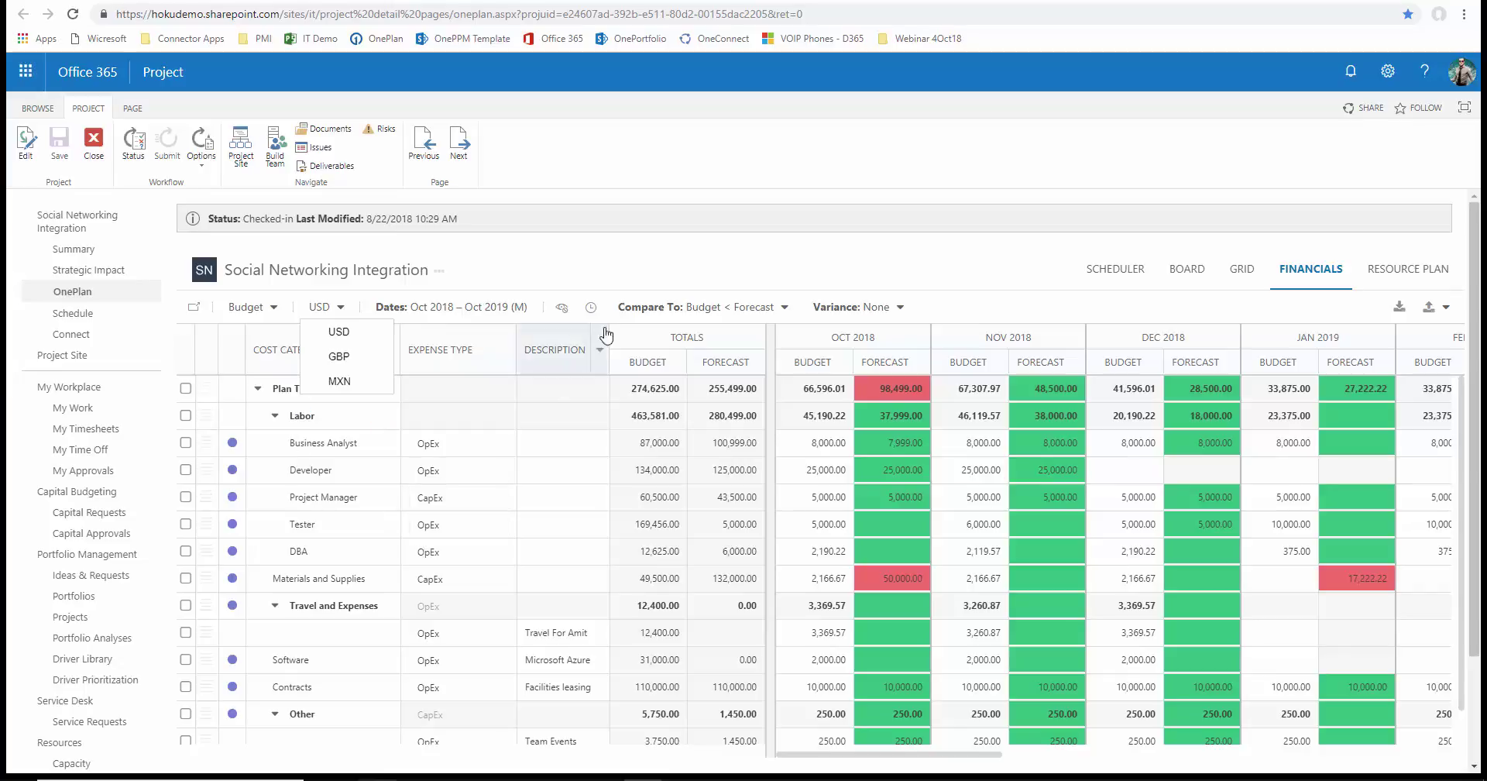
left_click(643, 306)
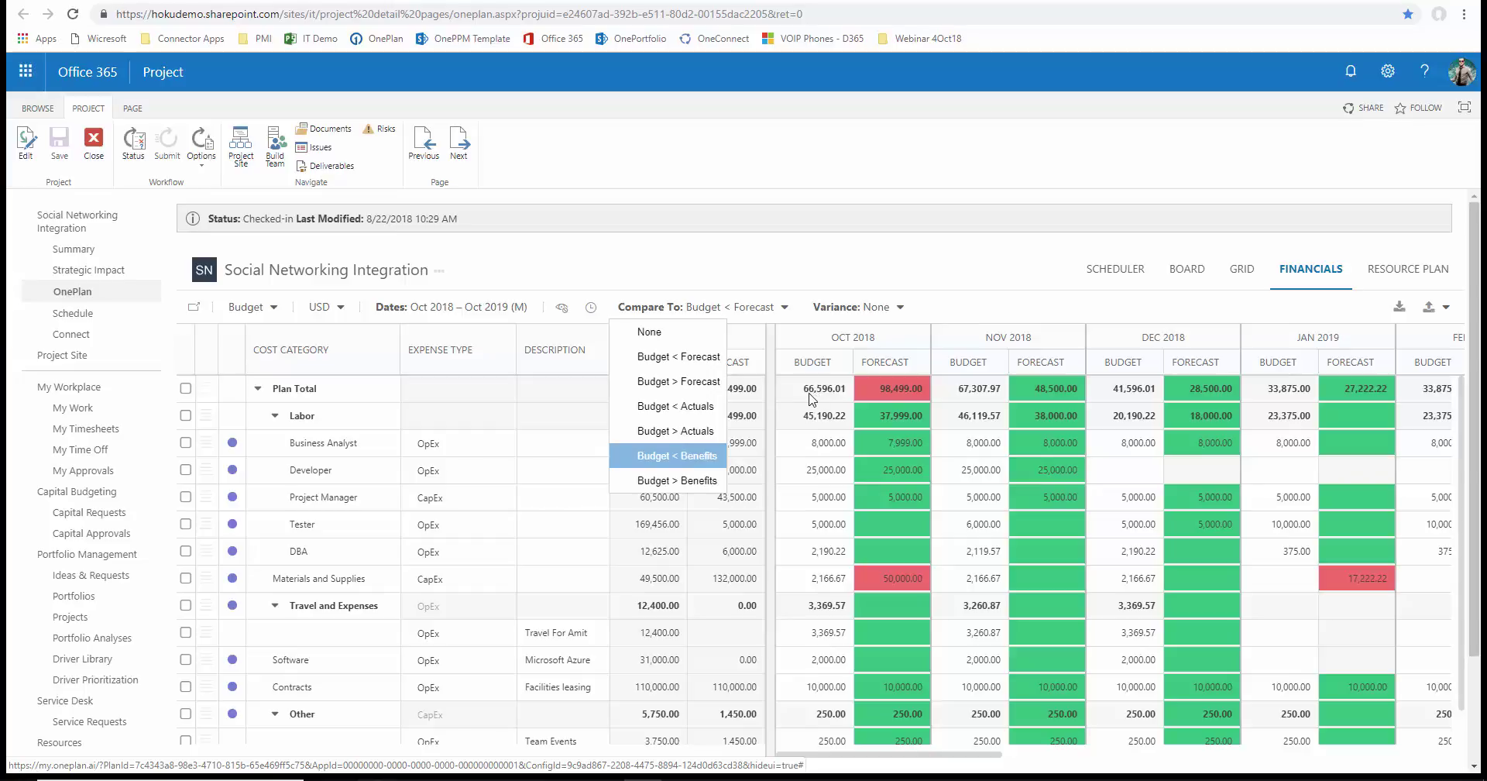
left_click(640, 0)
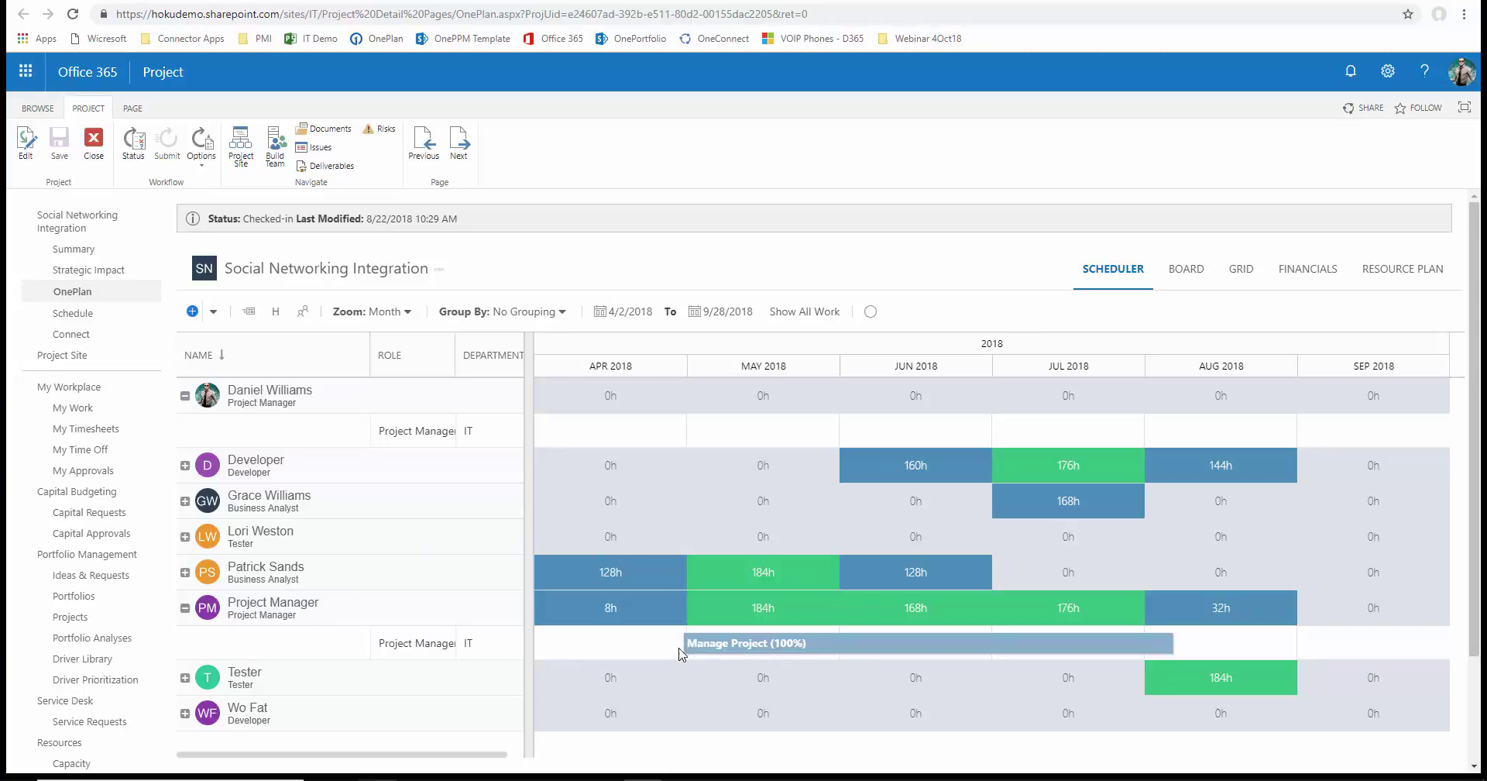
Reassign the Manage Project task from the generic Project Manager resource to the named project manager in the Scheduler.
mouse_move(703, 656)
left_click_drag(734, 640, 712, 436)
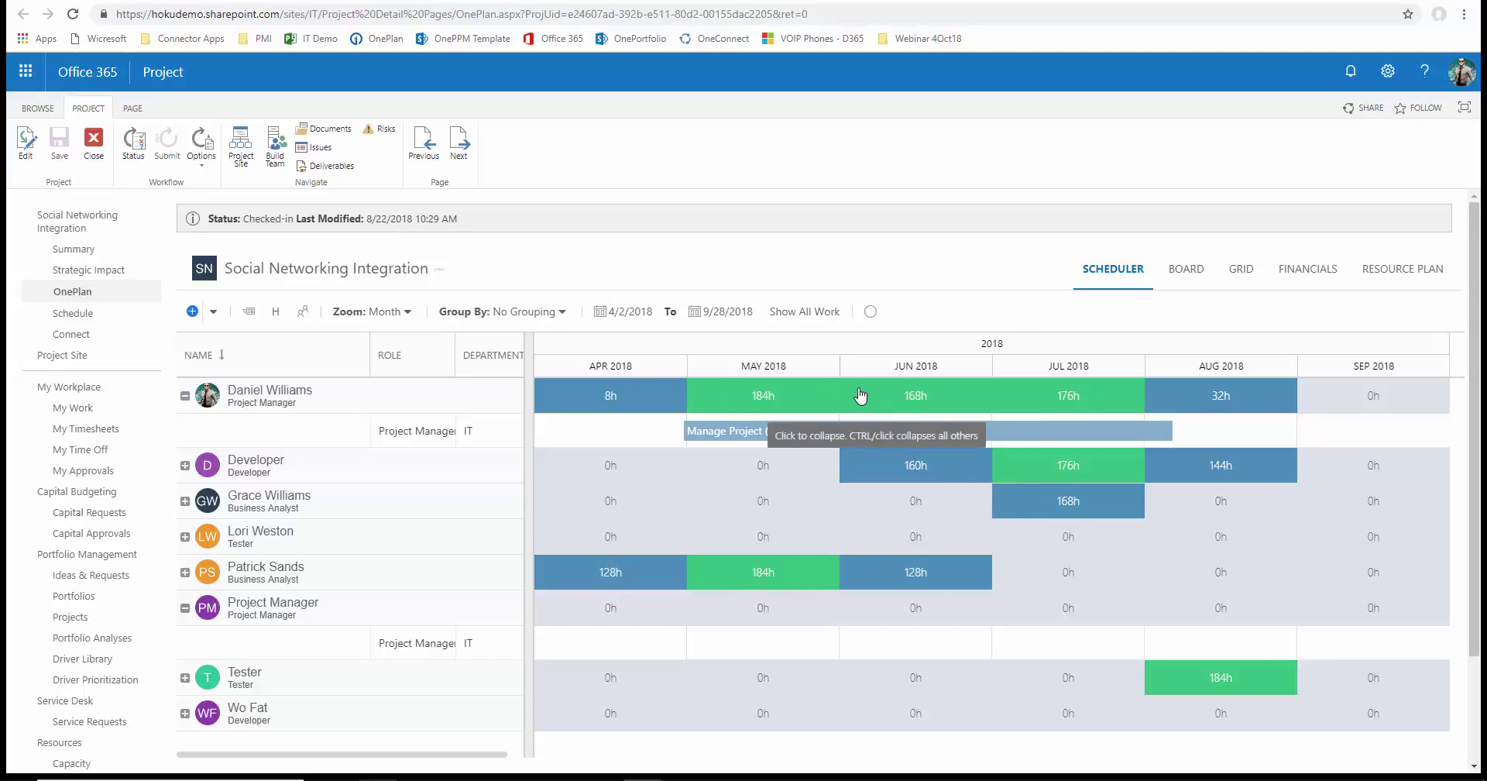
Show all work in the Scheduler and inspect the named project manager's assignments, including Windows 10 Compliance.
left_click(800, 314)
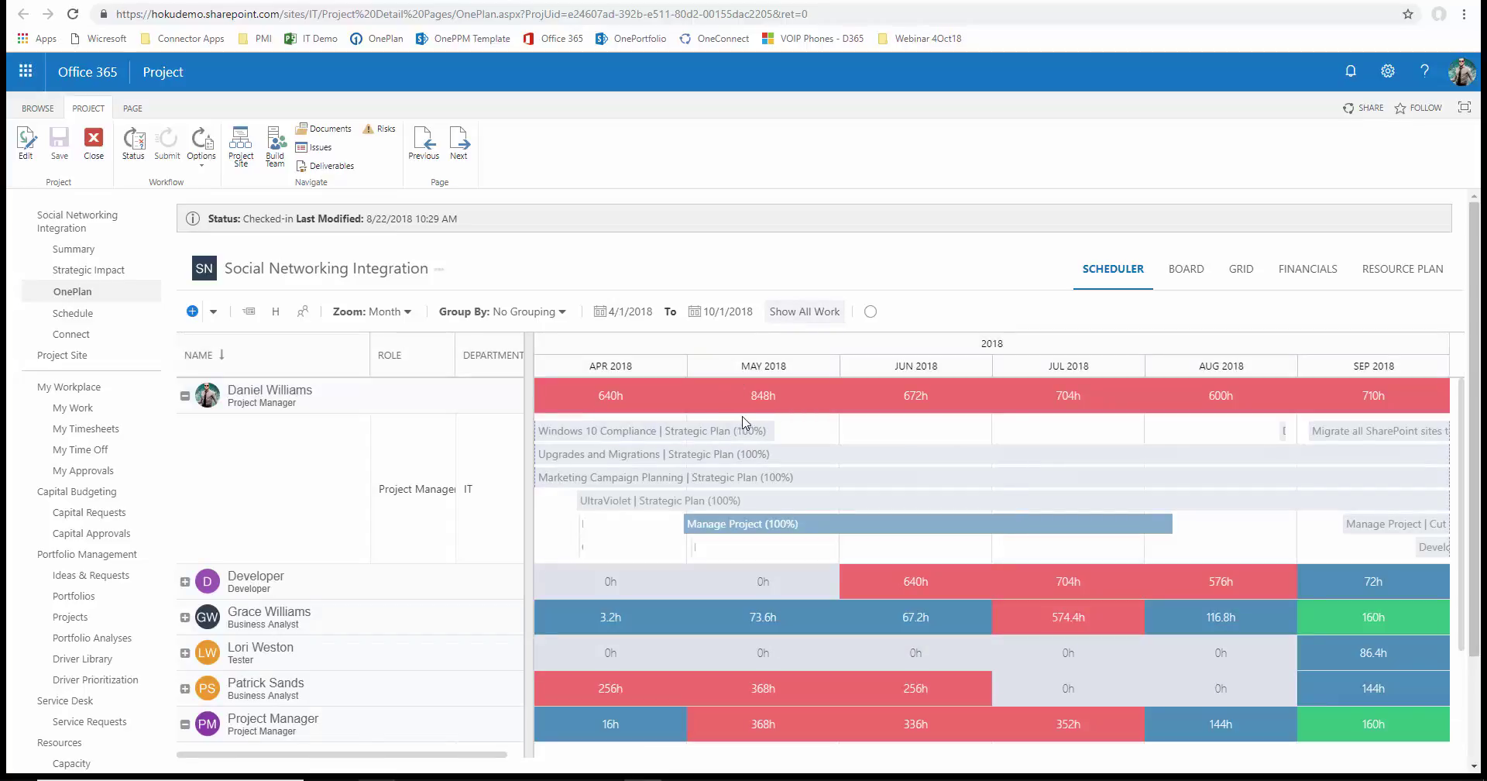
mouse_move(952, 541)
mouse_move(675, 446)
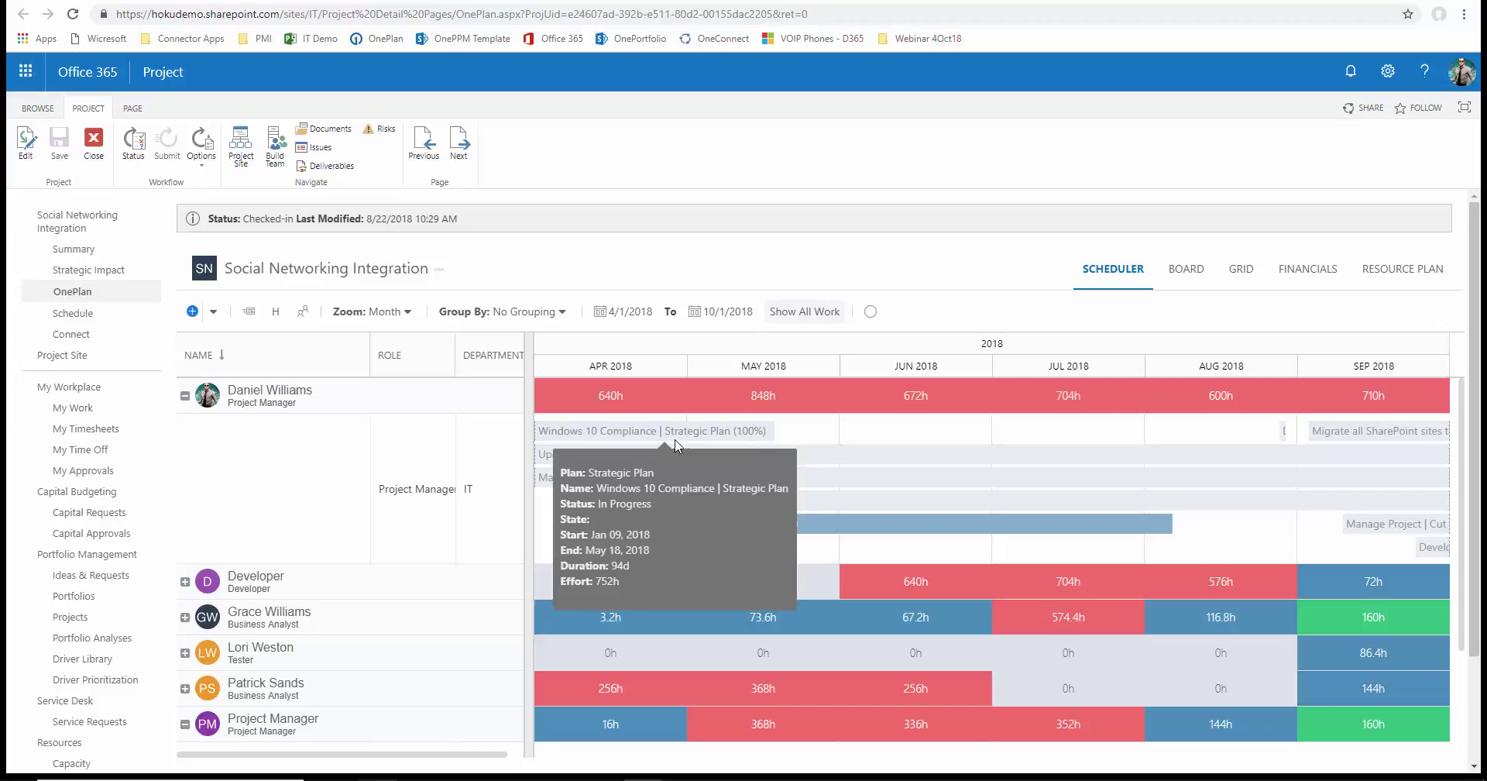
mouse_move(744, 489)
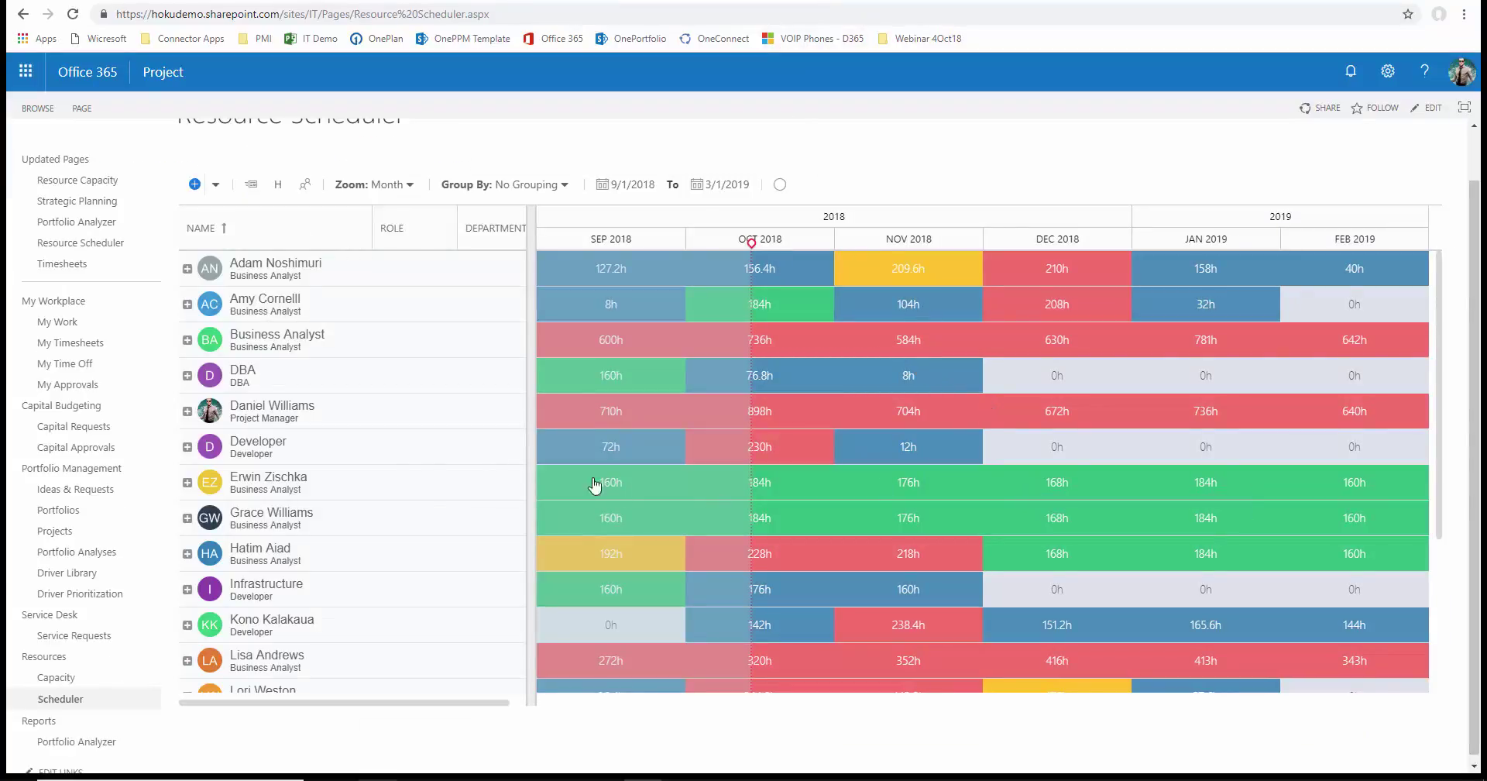
Expand the first business analyst in the Resource Scheduler and examine the assignments across all plans.
left_click(188, 269)
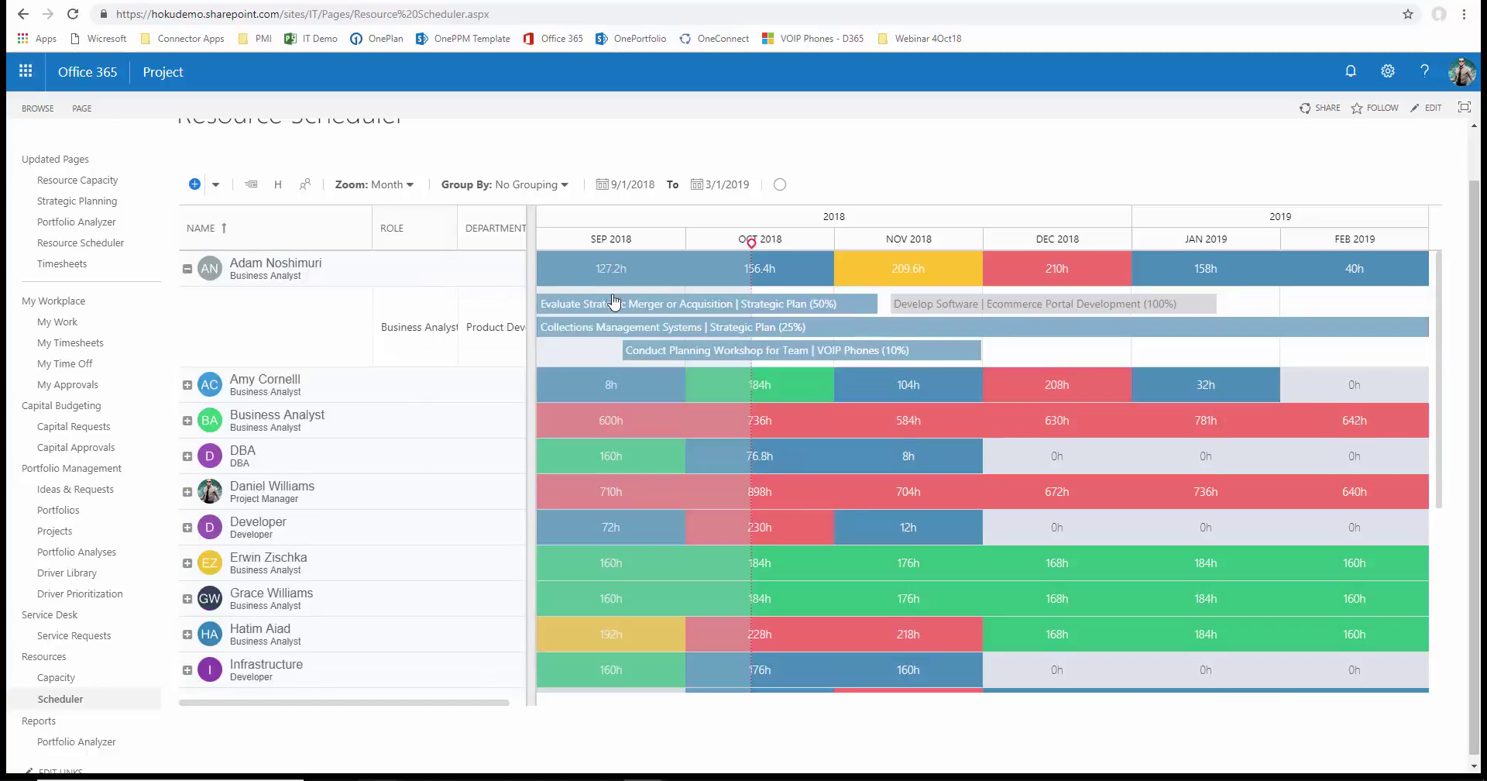
mouse_move(910, 354)
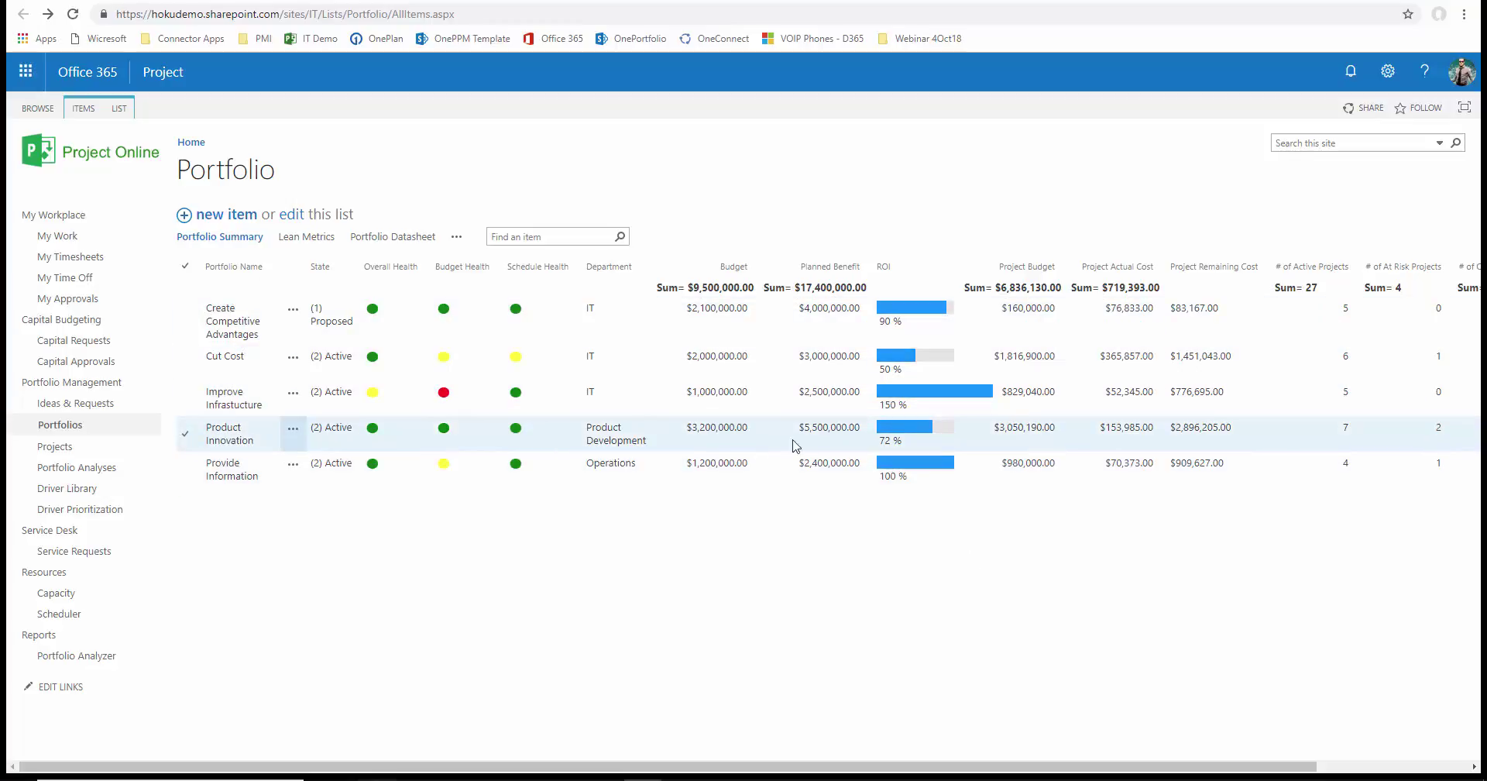
Display the portfolio list in the Portfolio Datasheet view and select the Cut Cost portfolio.
left_click(384, 243)
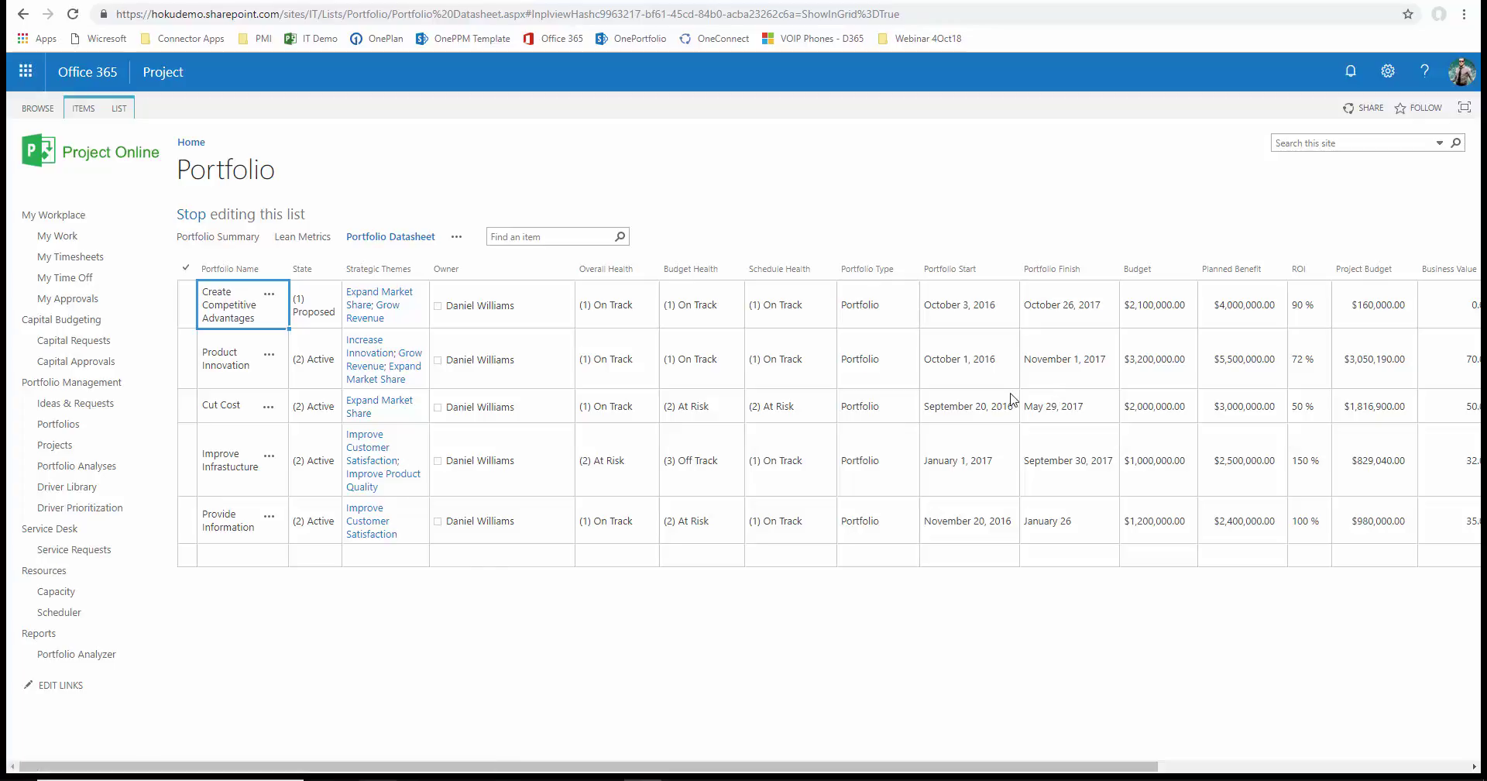
left_click(209, 408)
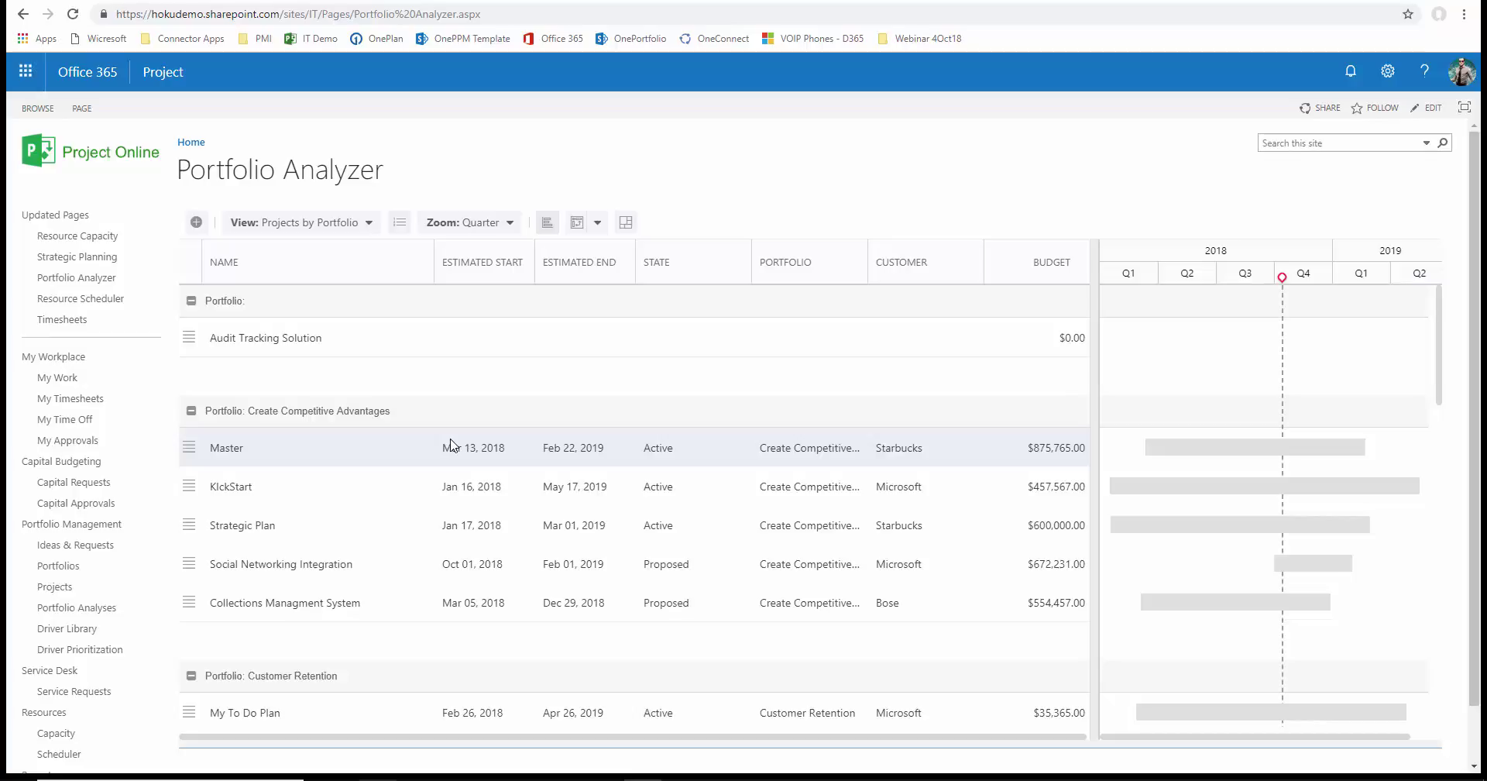
Switch the Portfolio Analyzer page from Projects by Portfolio to the Financial Analyzer view.
left_click(343, 223)
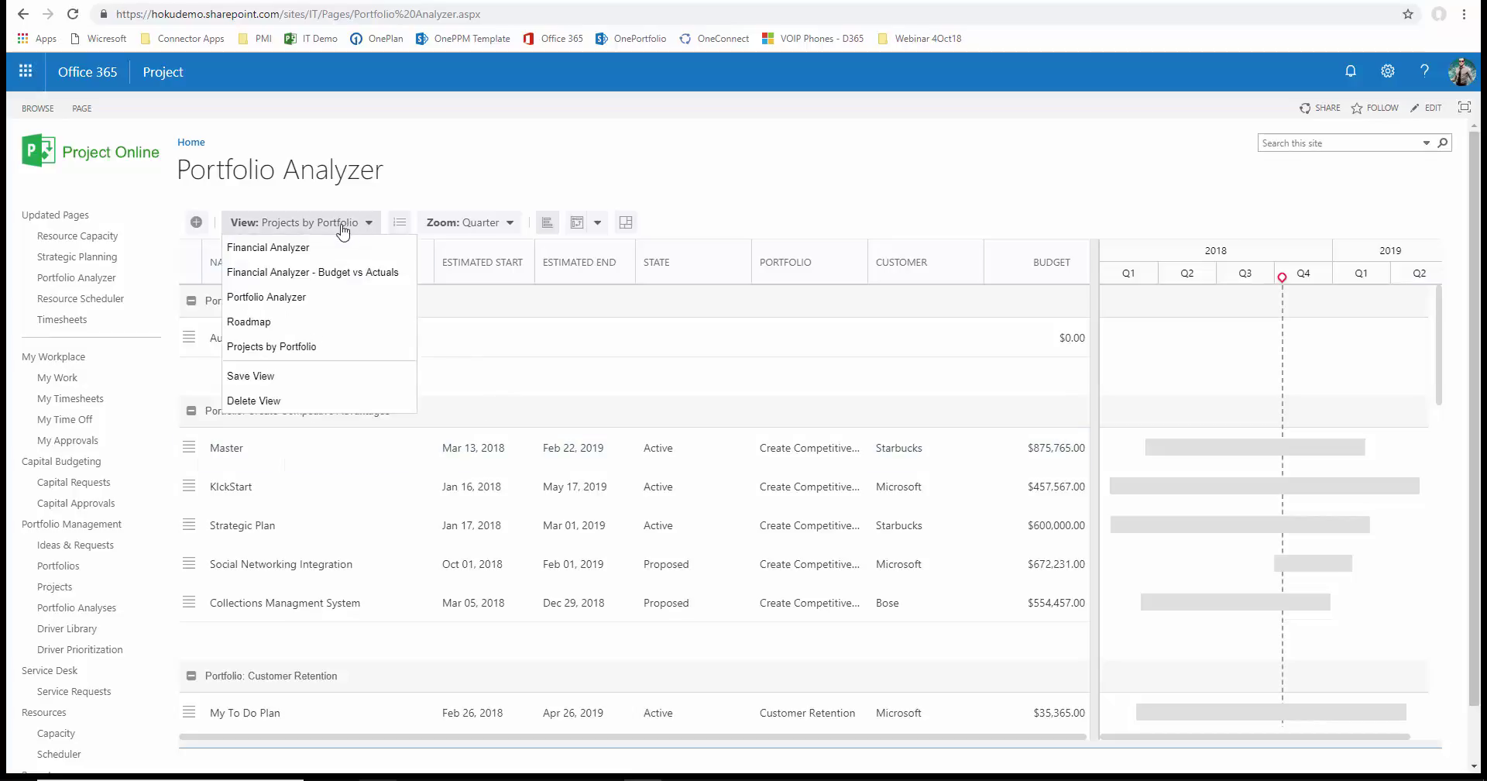
left_click(275, 248)
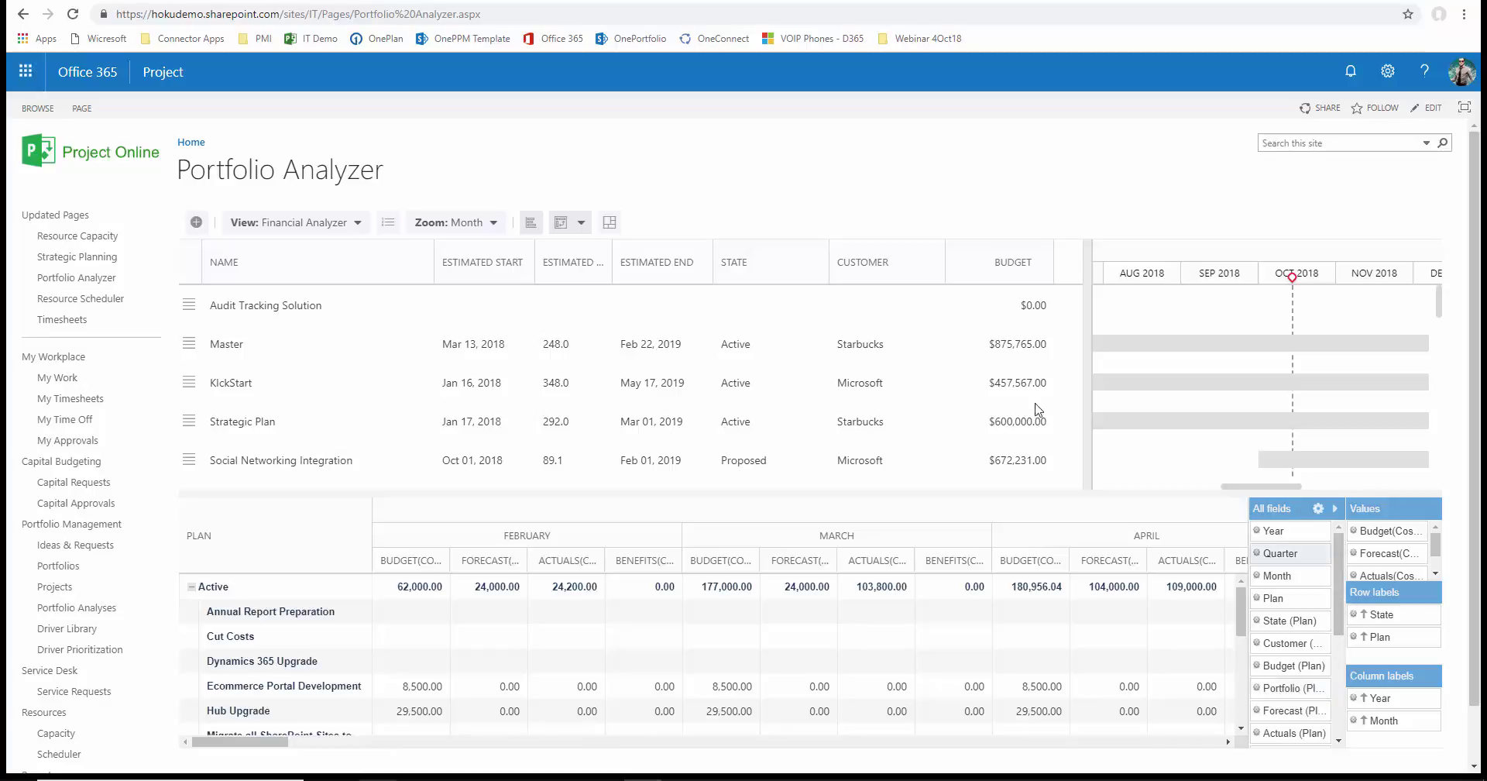
Switch to the Portfolio Analyzer view and widen the Plan column so the full plan names fit.
left_click(358, 224)
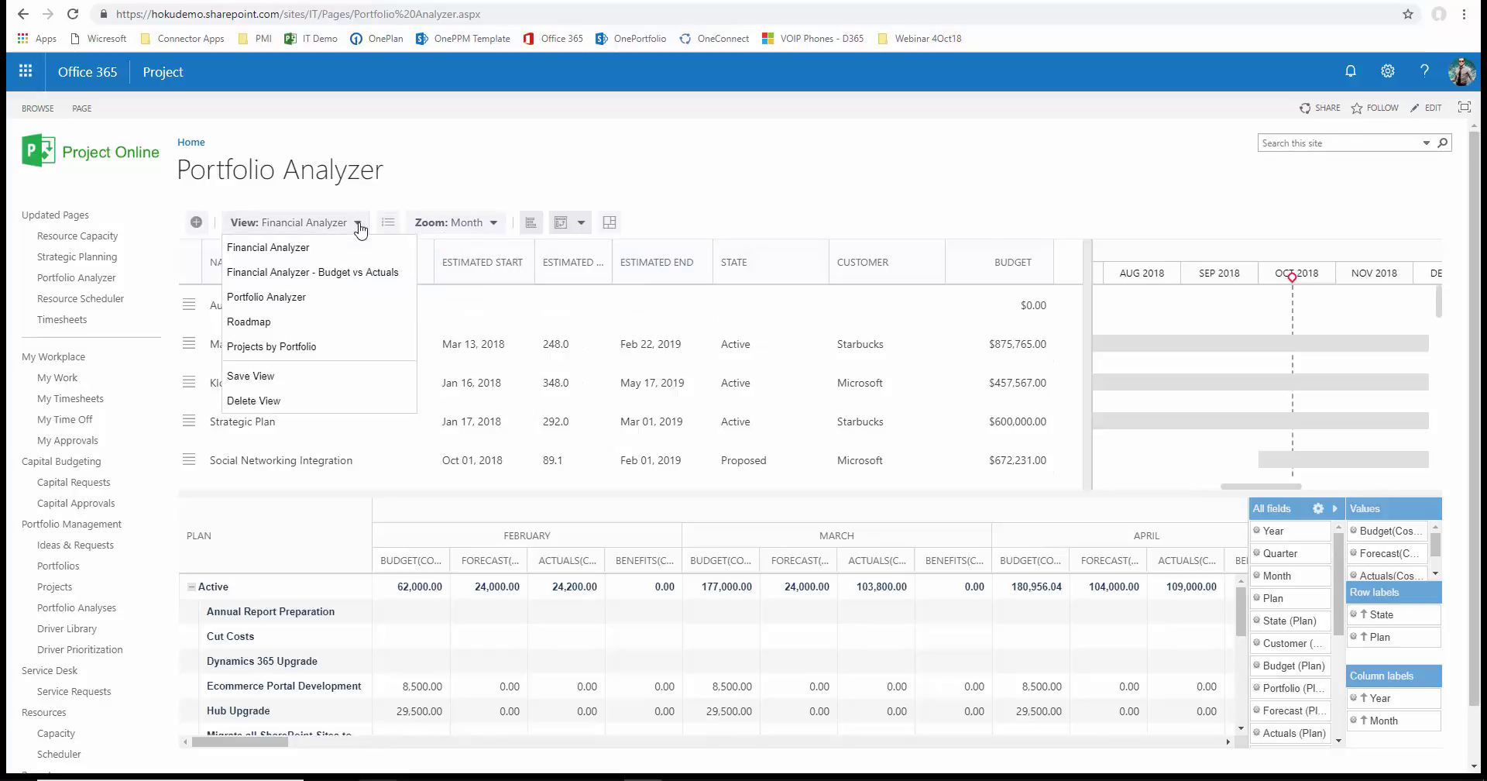
left_click(264, 300)
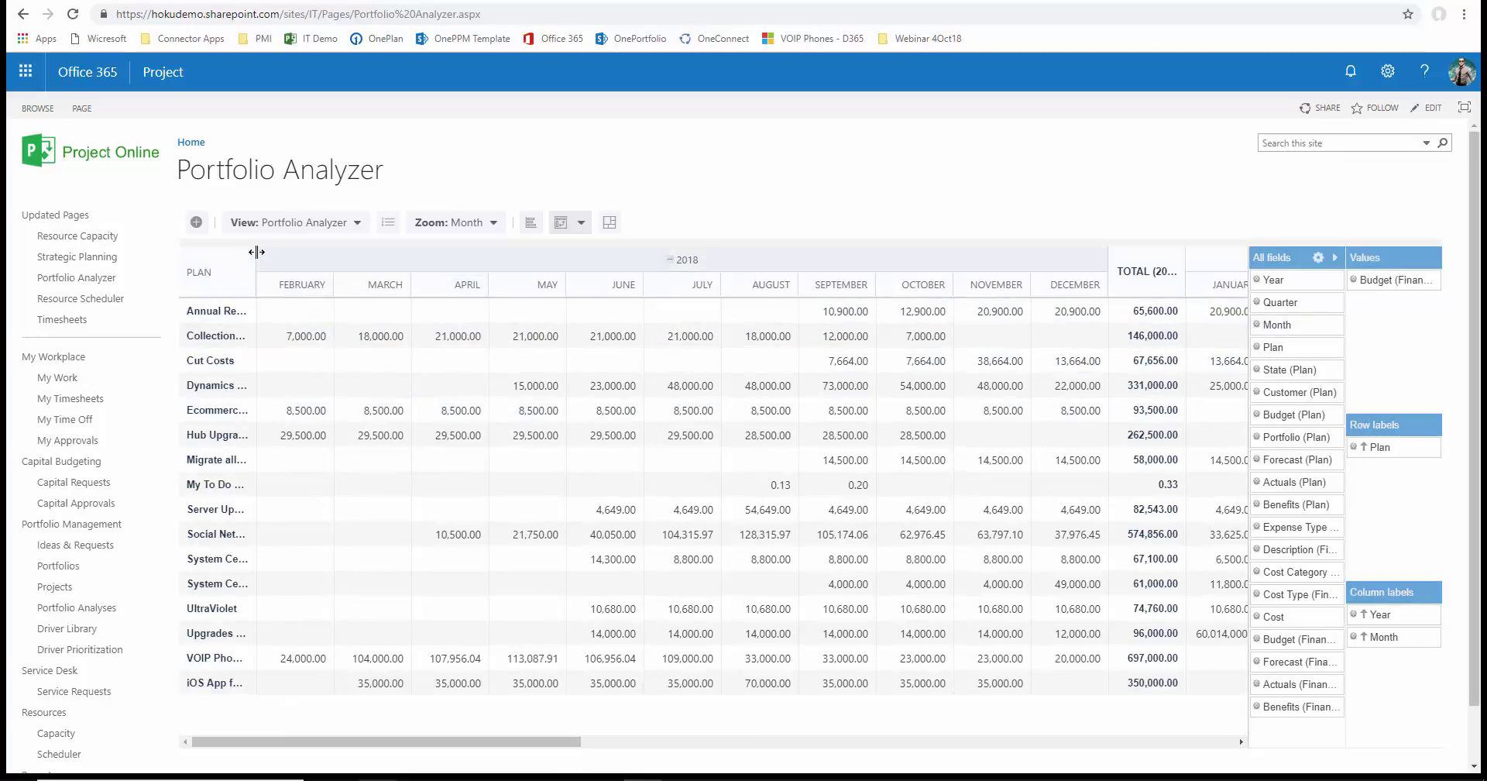
left_click_drag(255, 256, 352, 258)
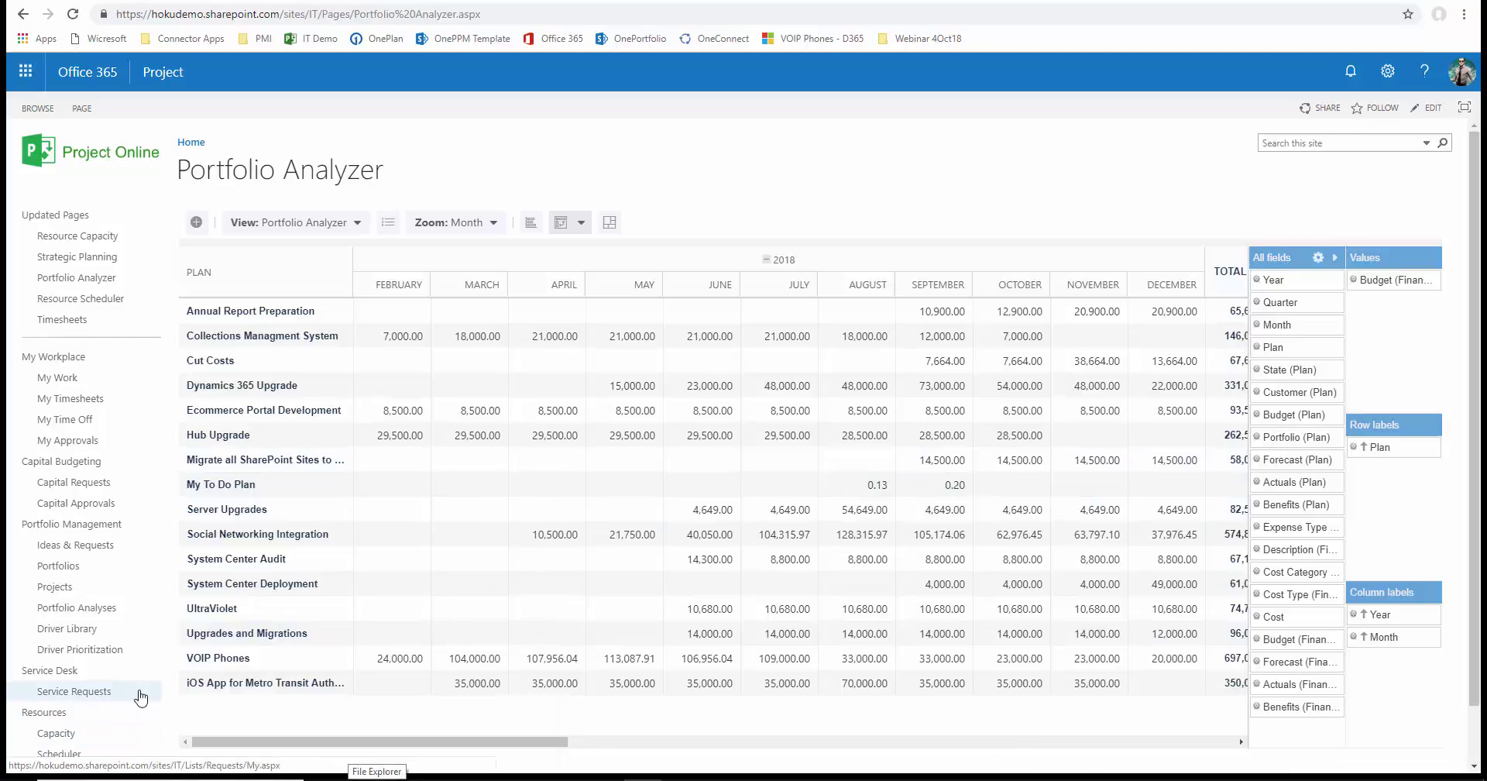
Switch to the Roadmap view and enlarge its timeline area, with the zoom set to Quarter.
left_click(332, 224)
left_click(248, 322)
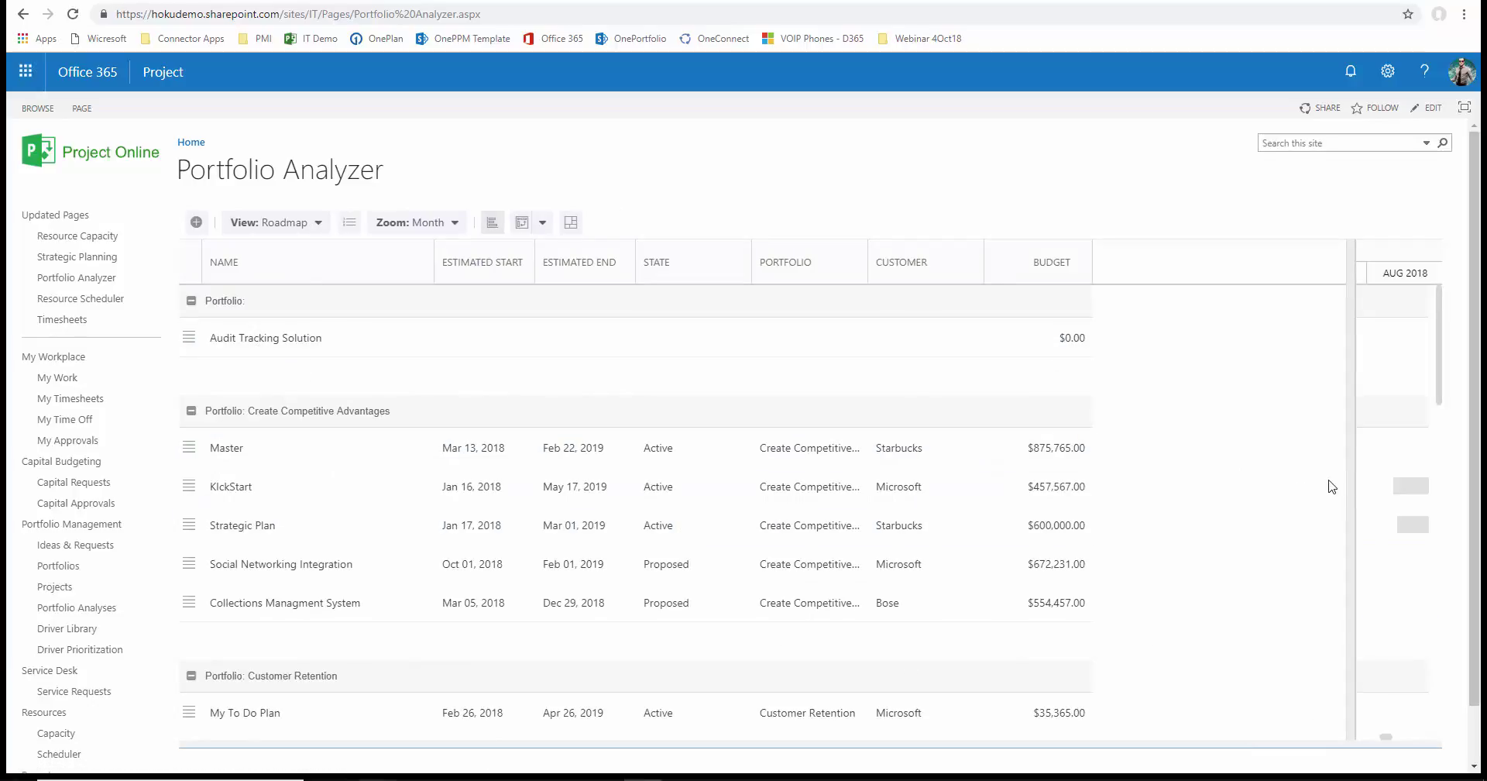
left_click_drag(1354, 477, 1078, 481)
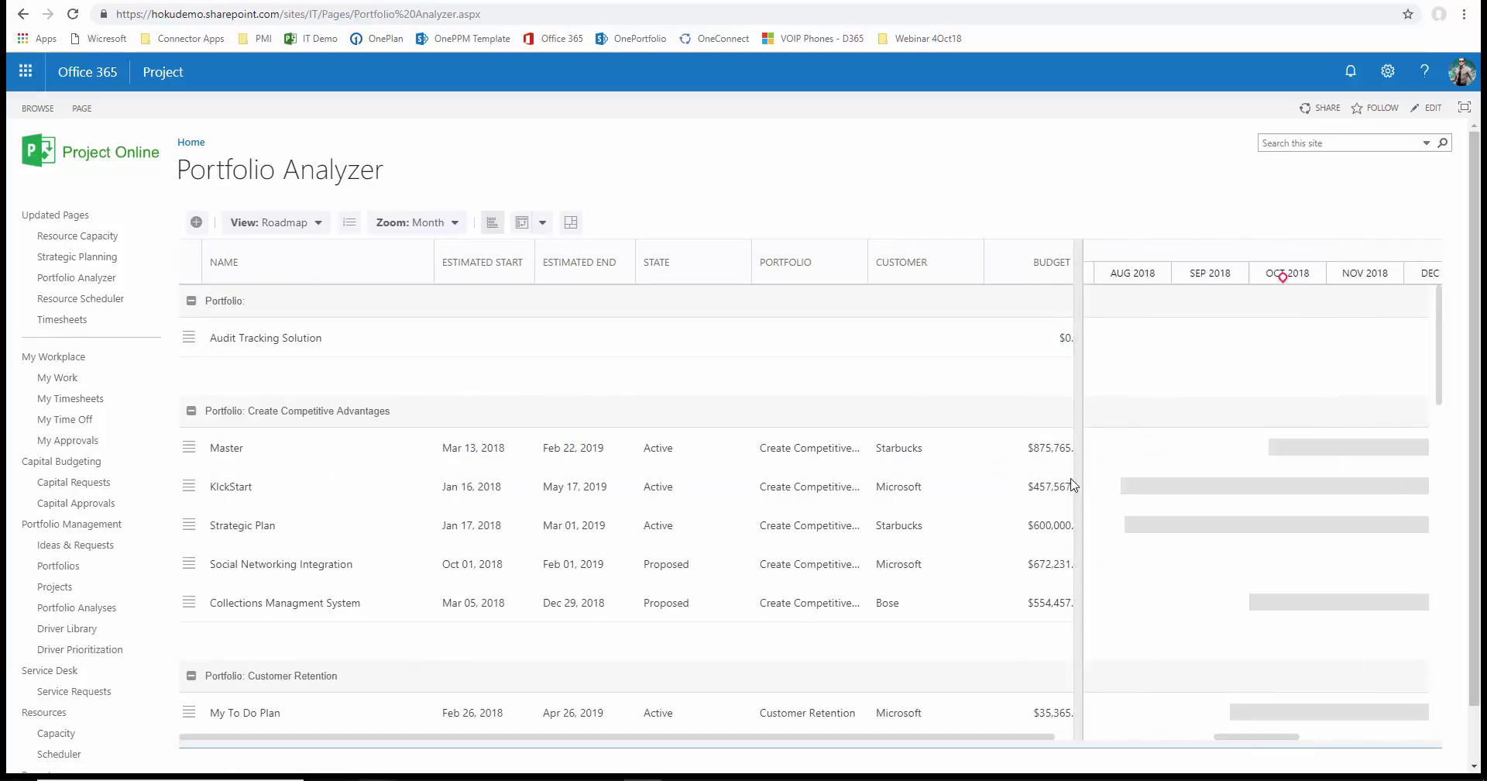
left_click(440, 224)
left_click(406, 321)
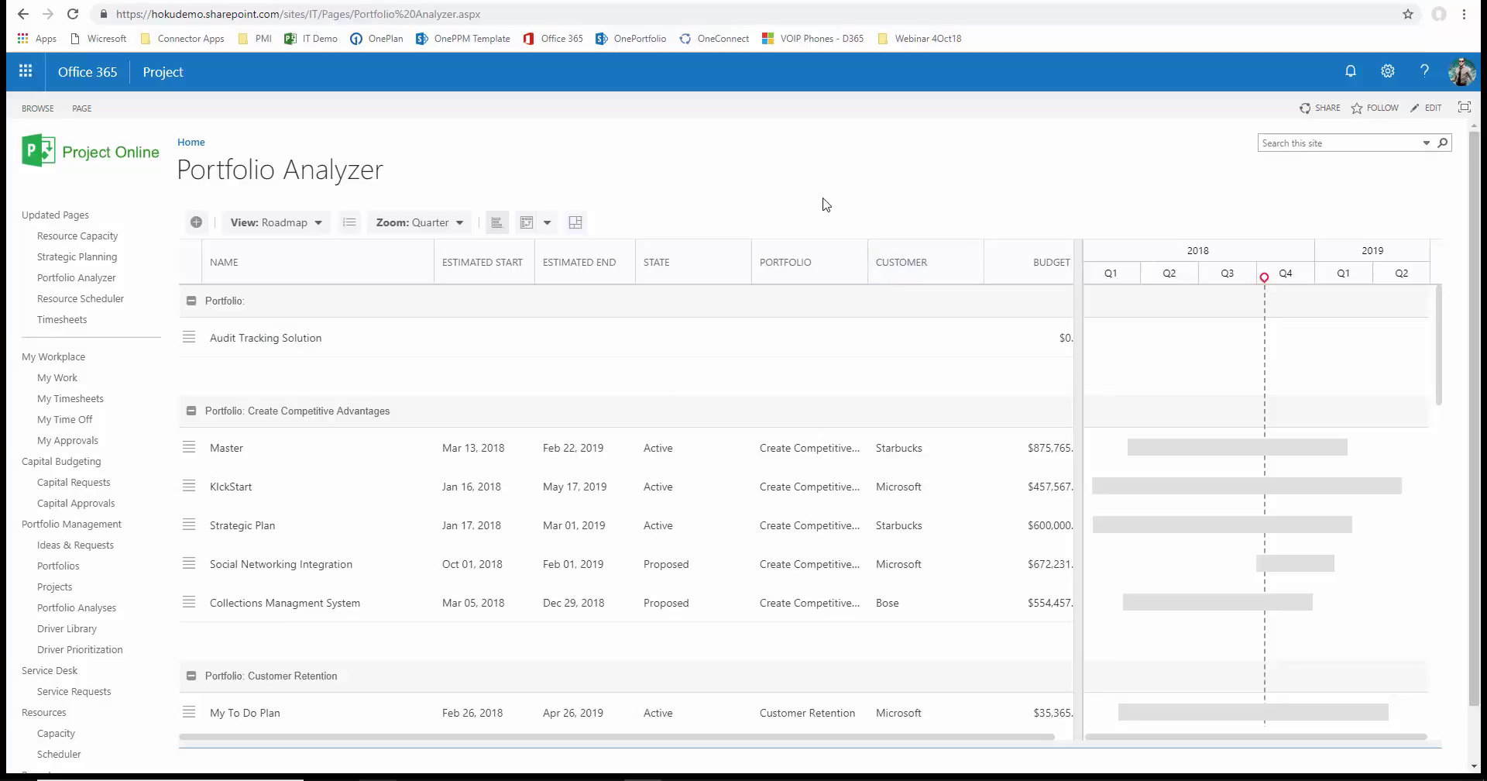
Open the Prioritization view and move the Fabrikam project down the list to around the Master project's position.
left_click(350, 225)
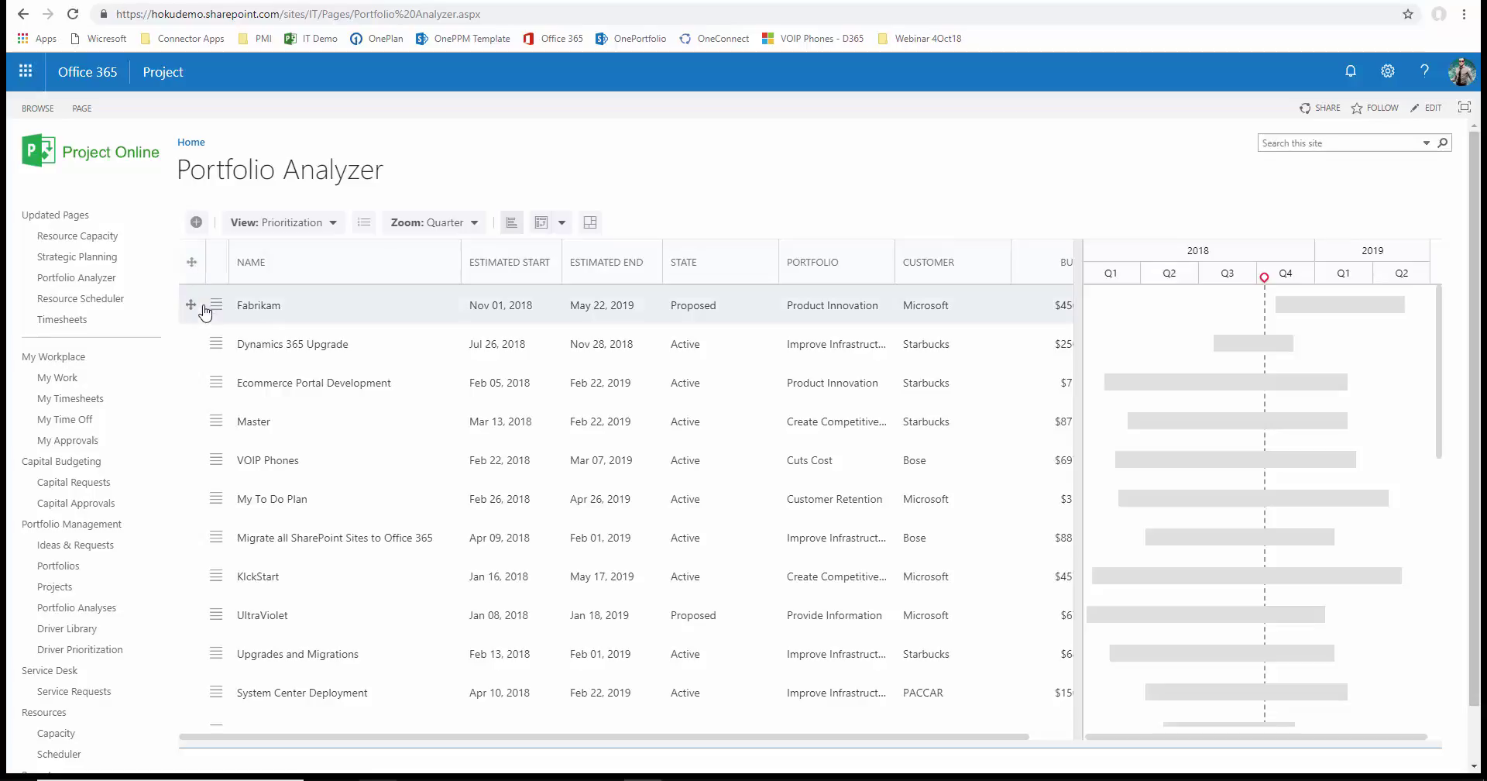
left_click_drag(191, 306, 182, 411)
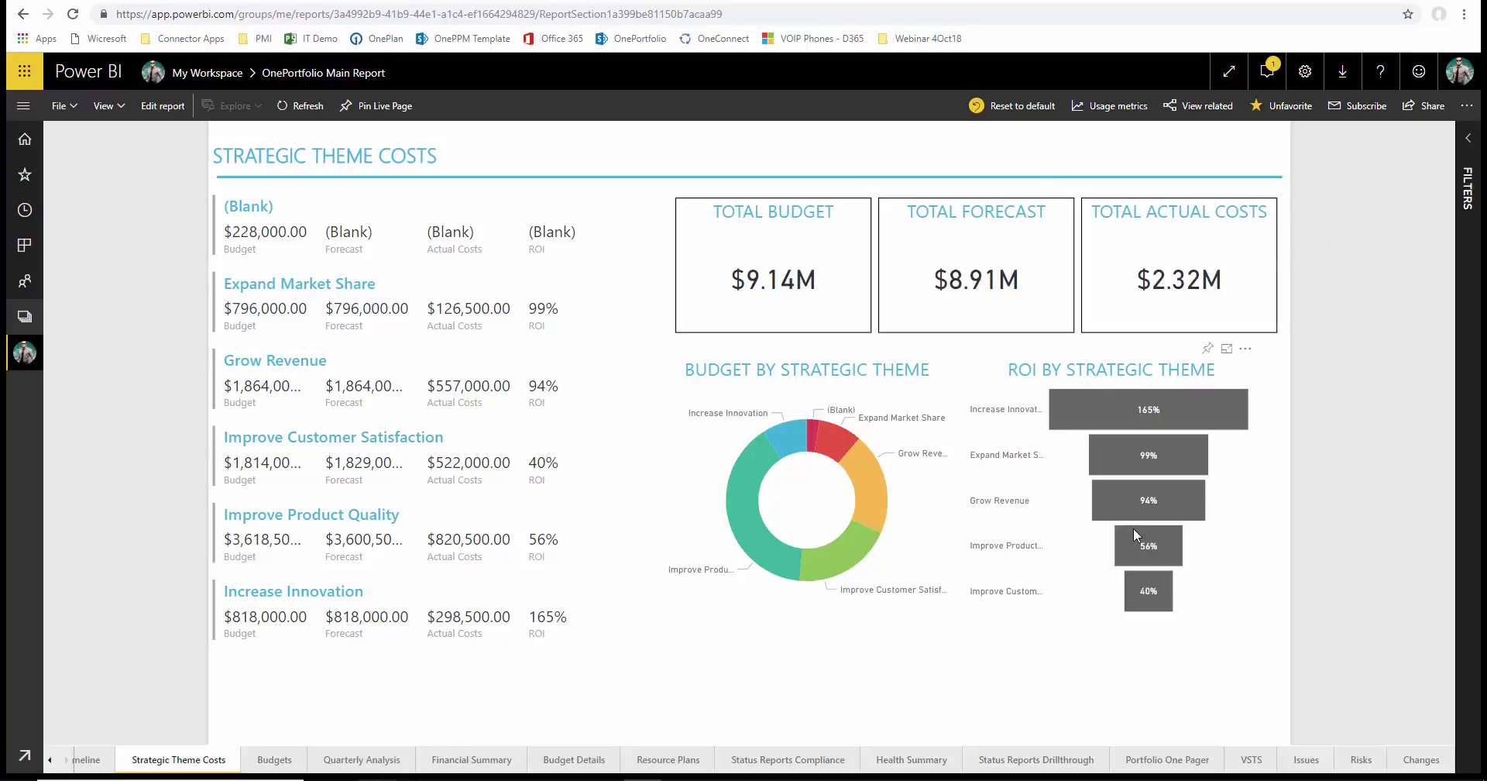
In Power BI, inspect the ROI for Improve Product Quality, and browse the Budgets, Quarterly Analysis and Financial Summary report pages.
mouse_move(1133, 527)
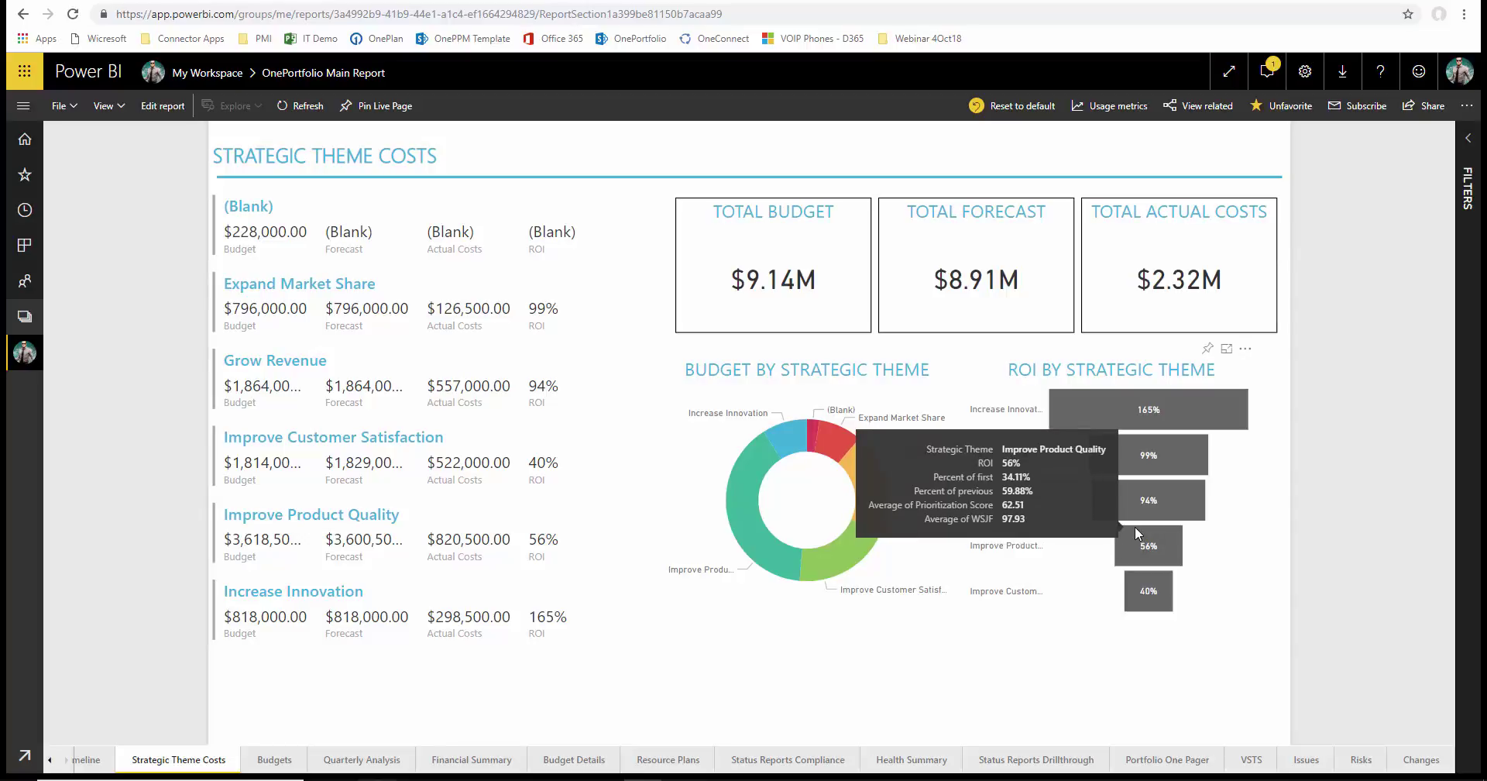
left_click(265, 762)
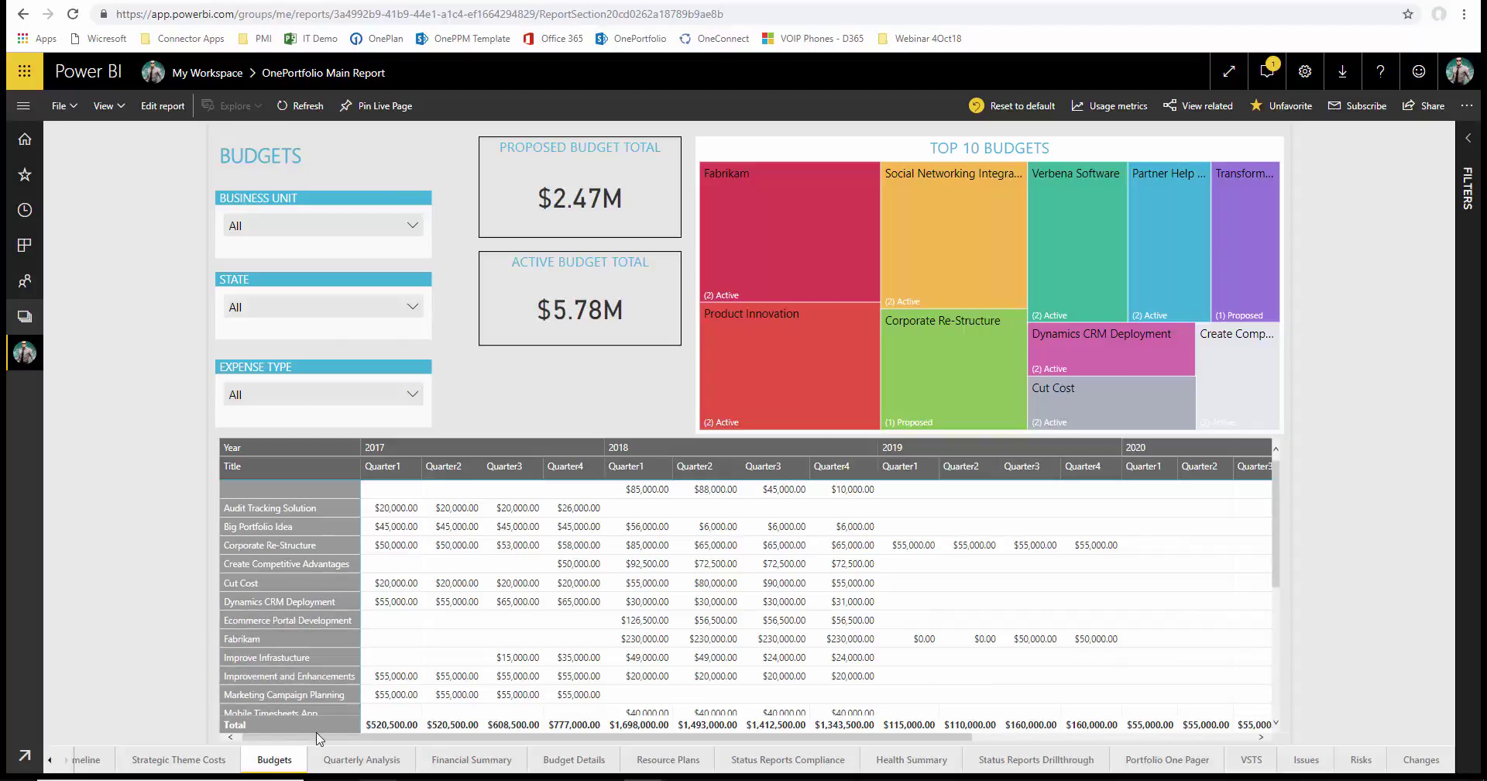
left_click(360, 761)
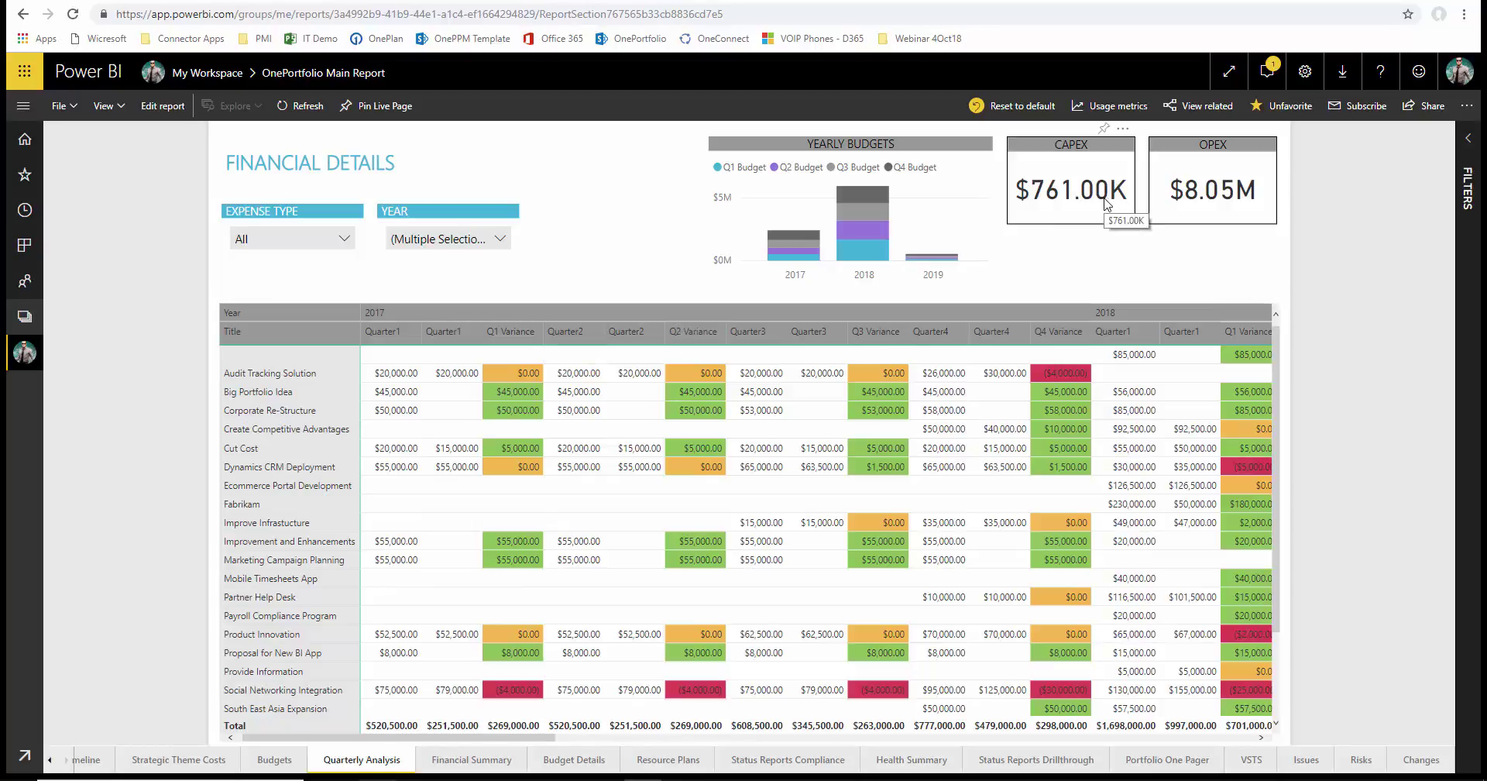
left_click(491, 762)
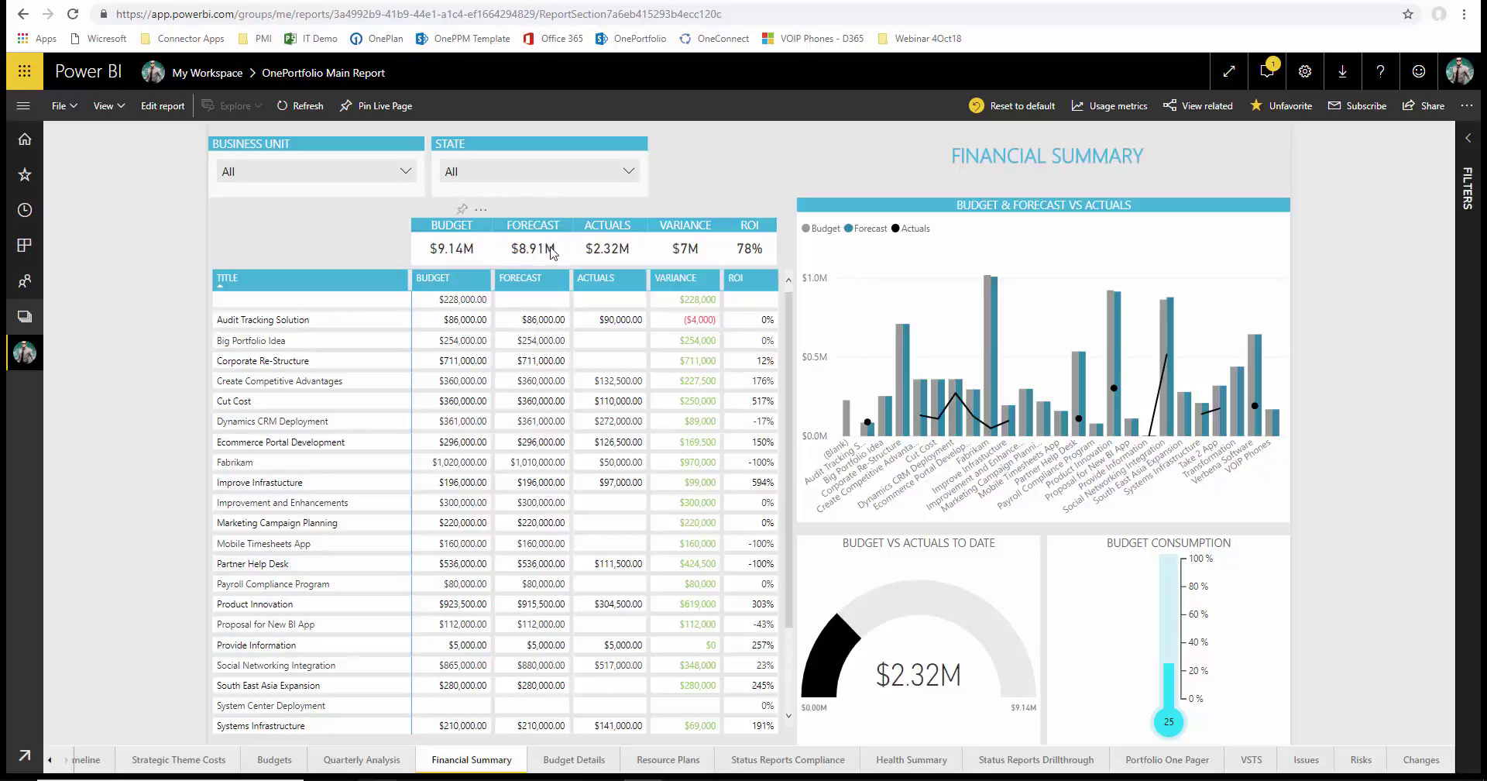
Filter the Financial Summary page to the Audit Tracking Solution and Big Portfolio Idea entries.
left_click(303, 323)
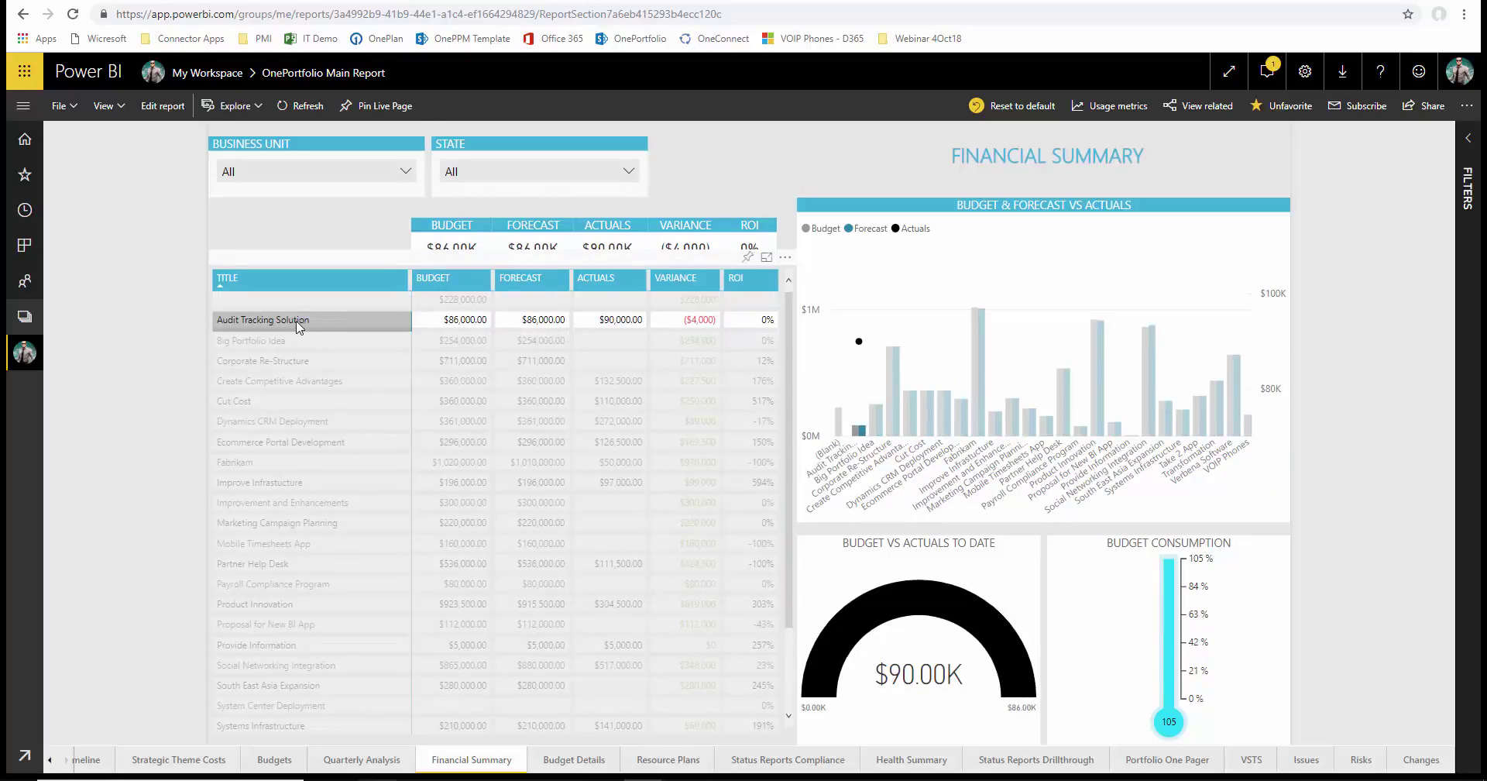
left_click(273, 343, "ctrl")
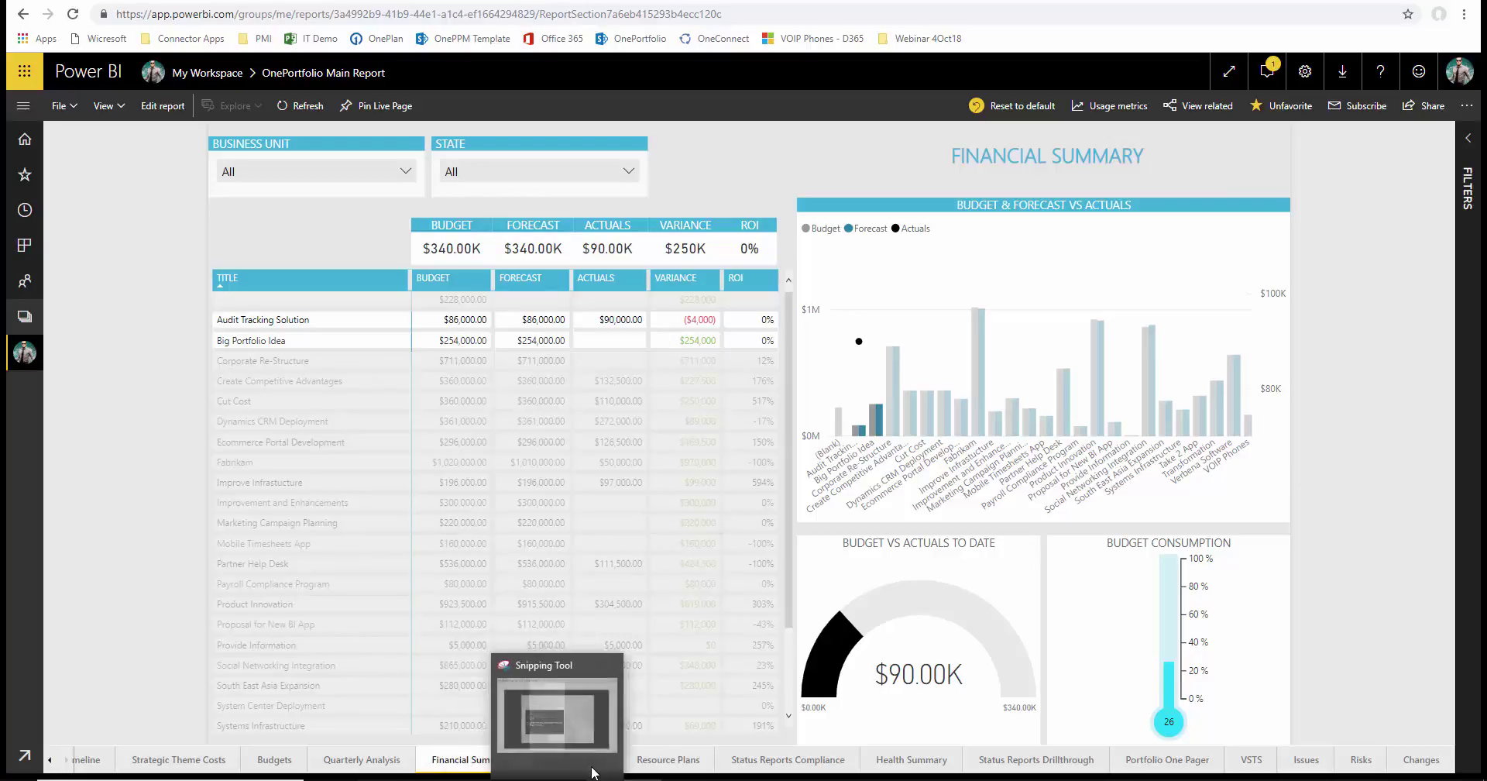
left_click(542, 775)
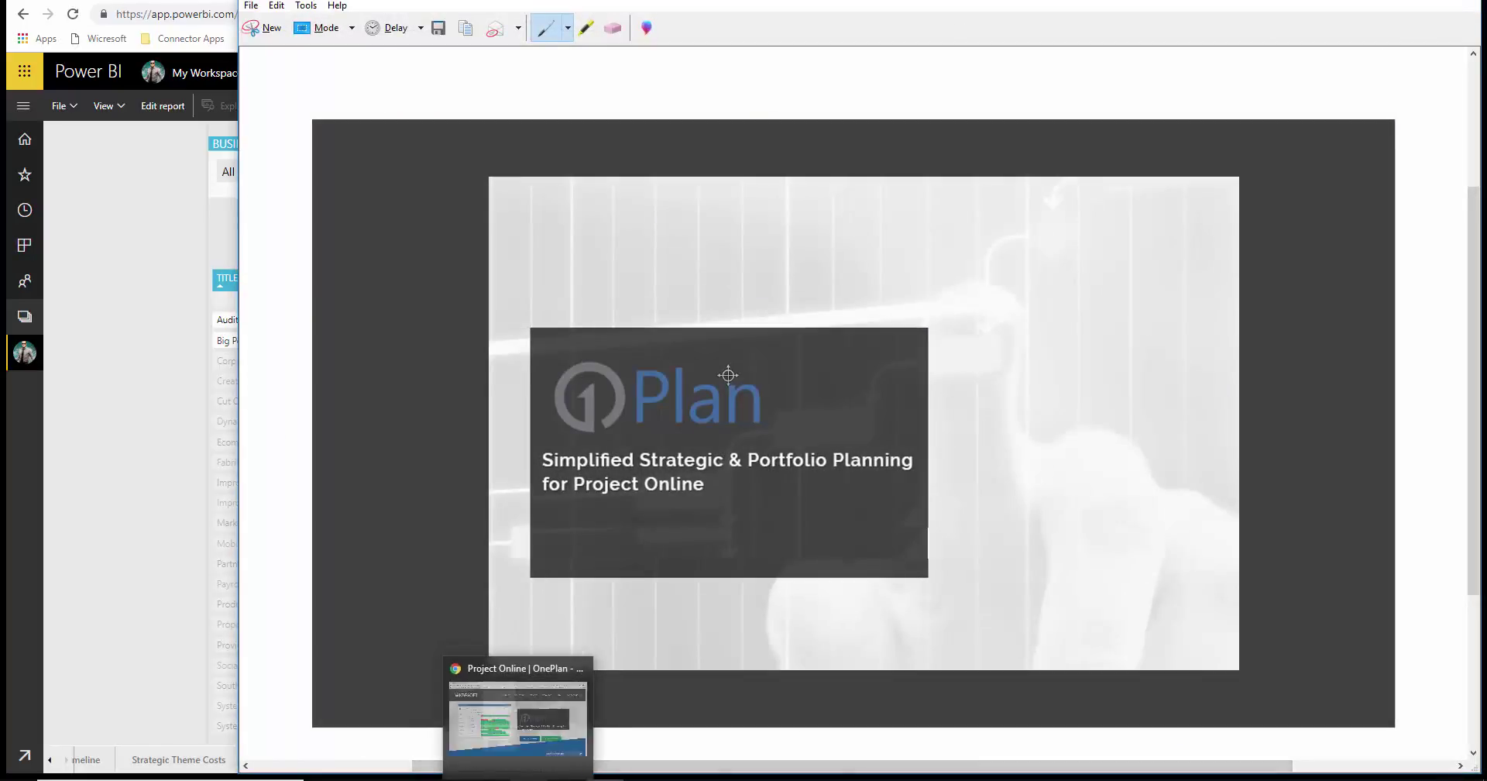
left_click(596, 717)
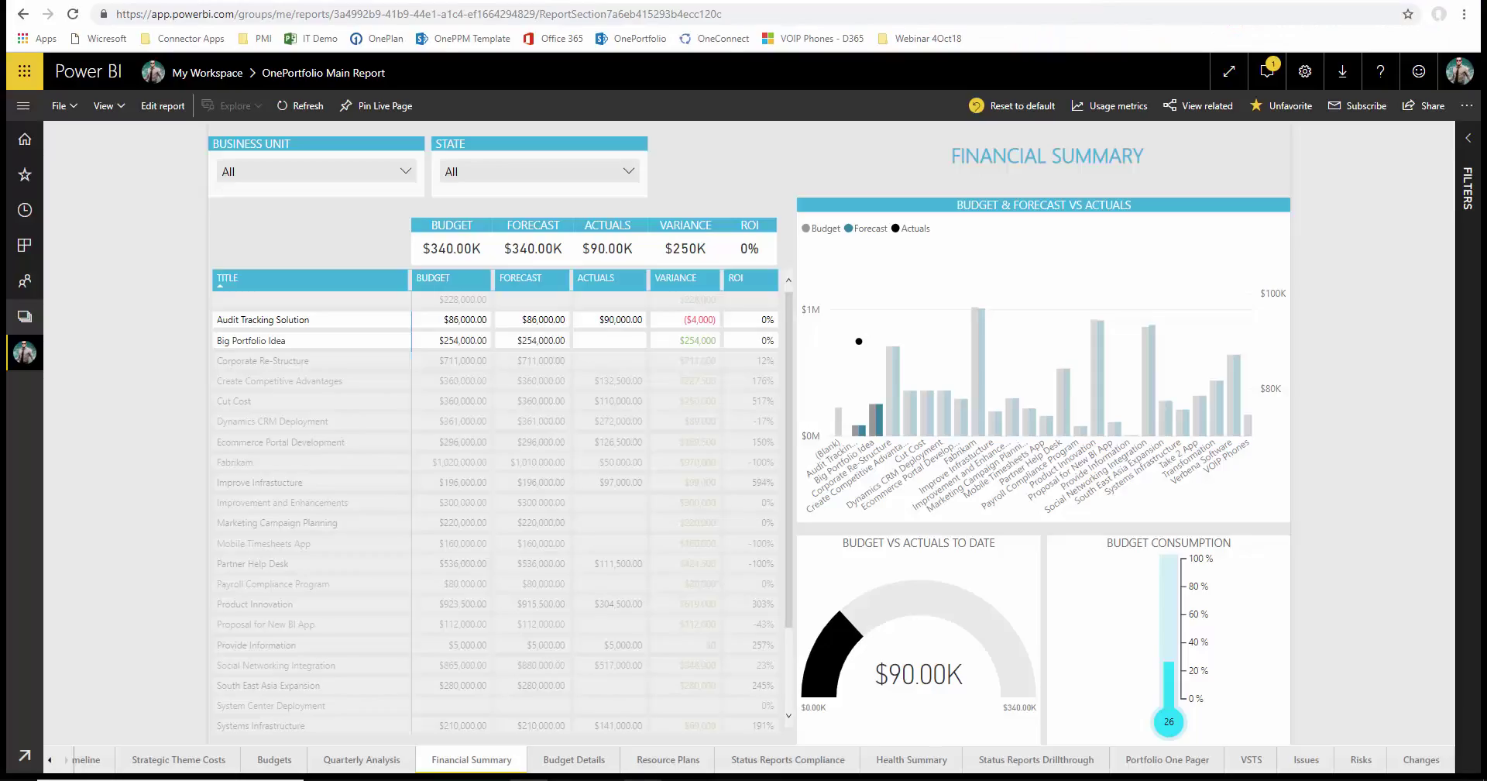
View the Budget Details and Resource Plans pages of the OnePortfolio report.
left_click(596, 759)
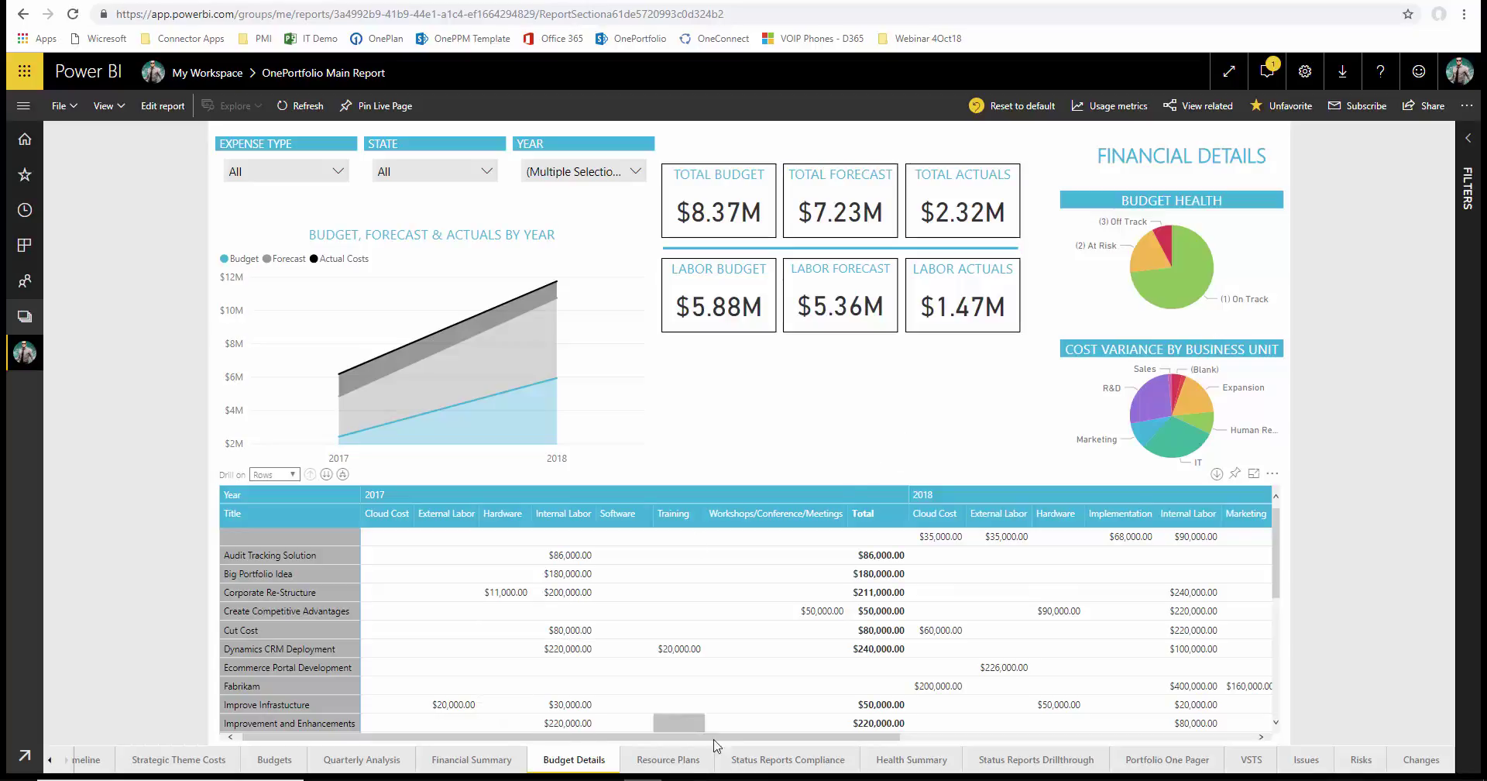
left_click(687, 761)
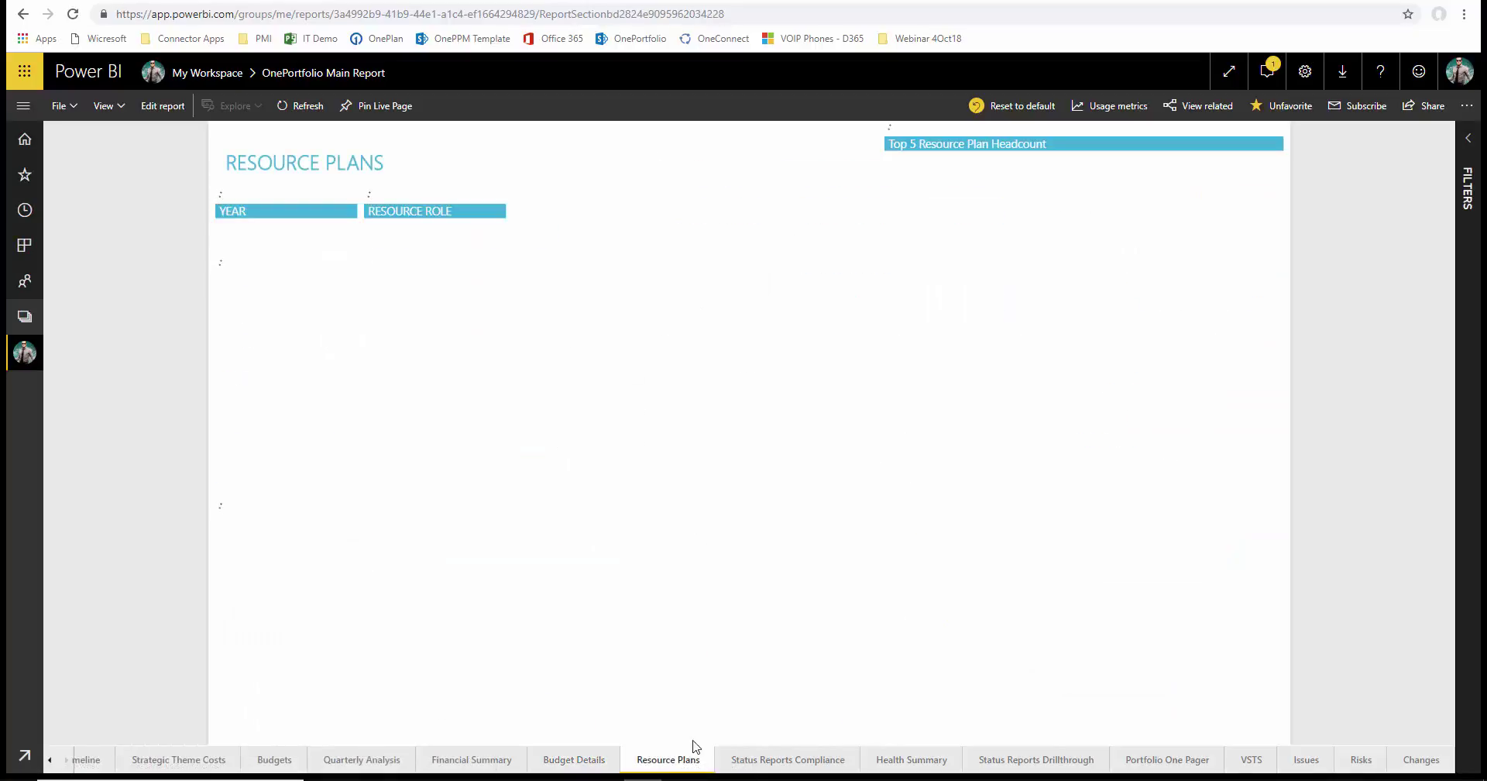